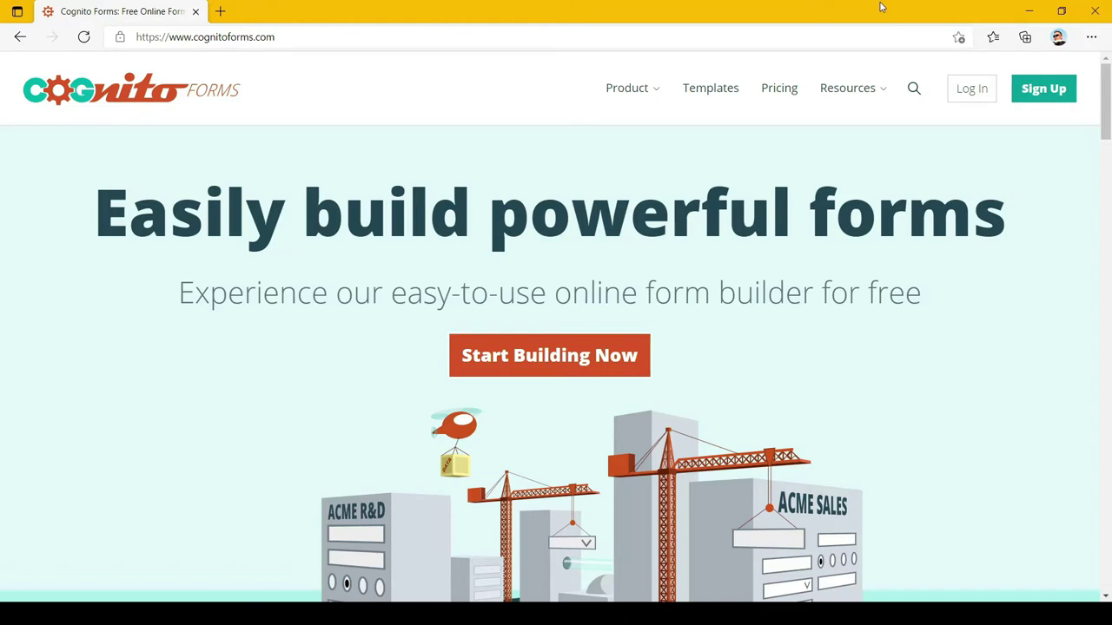
Log in to Cognito Forms to reach the empty All Forms dashboard
left_click(987, 88)
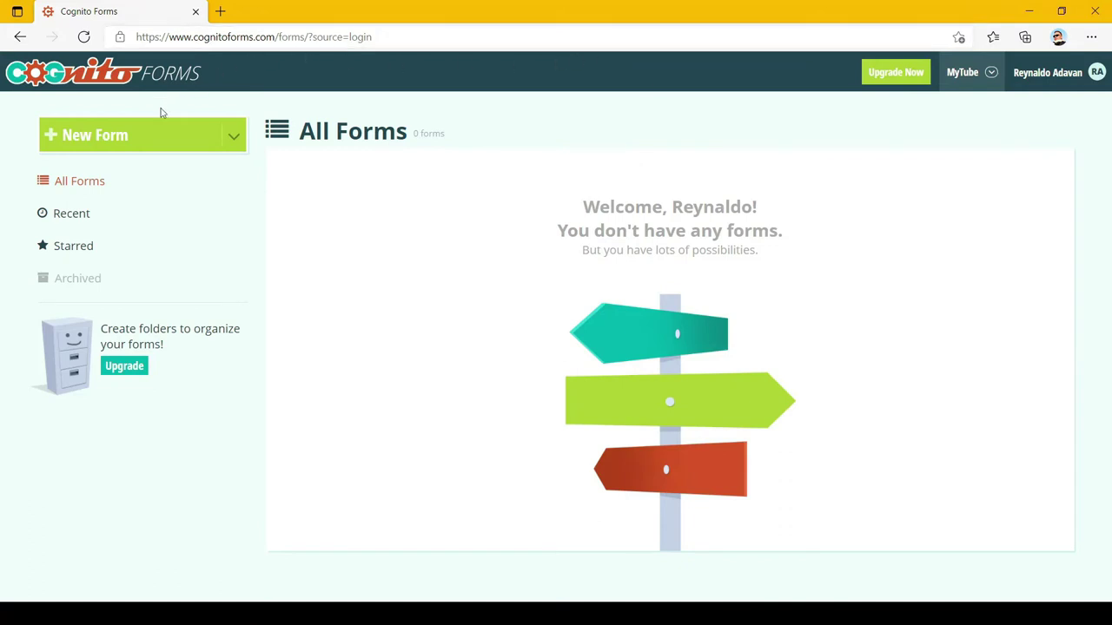
Create a new untitled form from the dashboard's New Form button
left_click(121, 139)
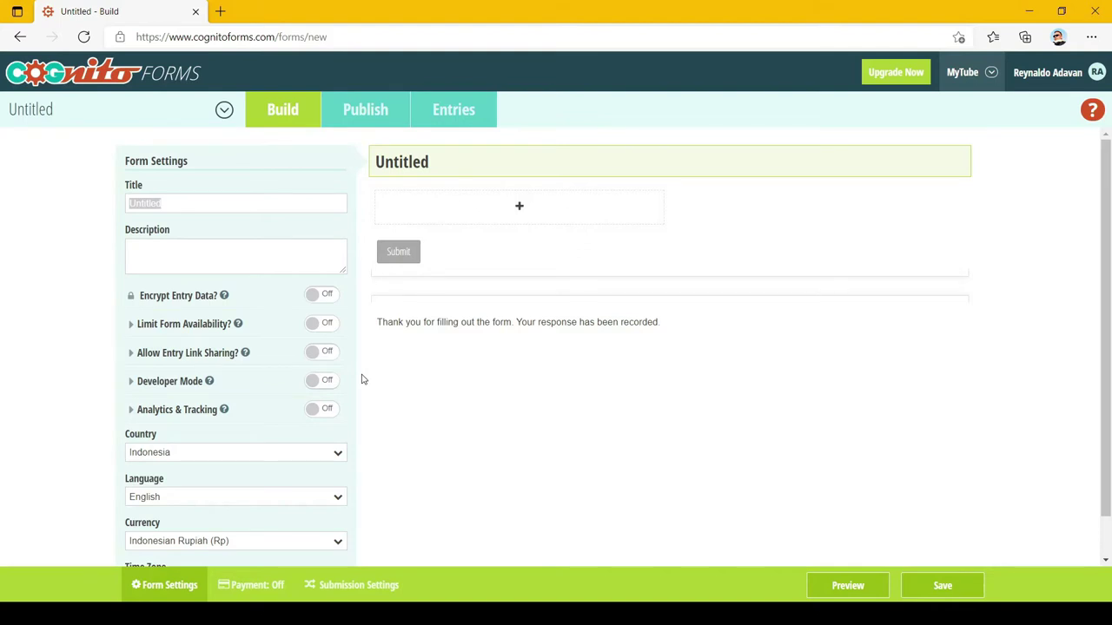
Replace the placeholder form title with 'Data Karyawan'
left_click(246, 209)
double_click(245, 209)
type("Data Karyawan")
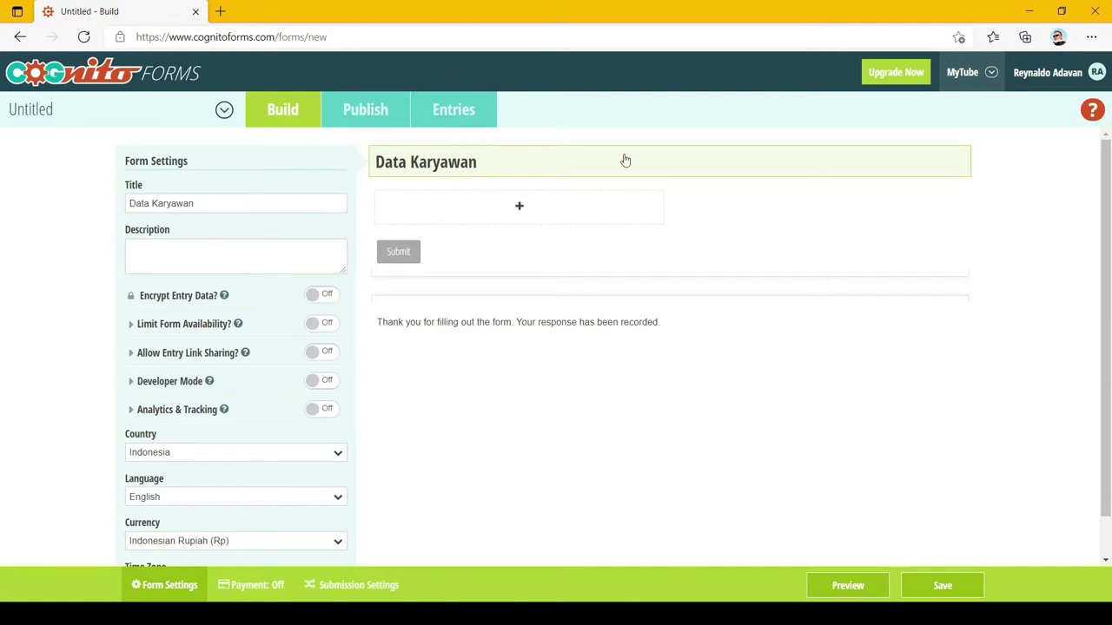
Add a single-line textbox labelled 'Nama Karyawan' to the empty form
left_click(521, 215)
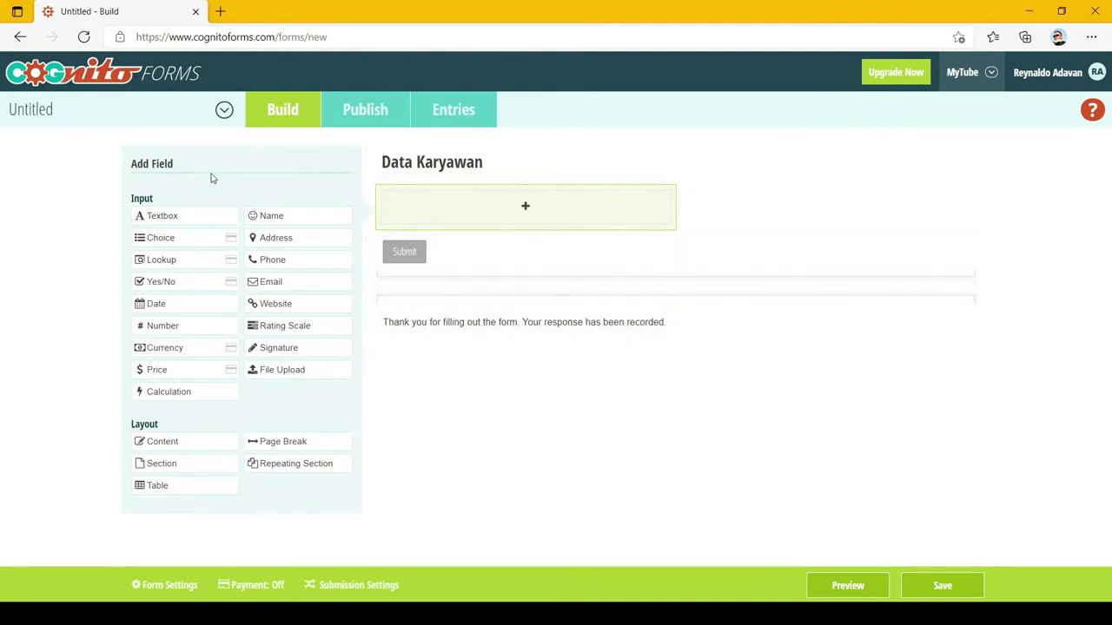
left_click(174, 219)
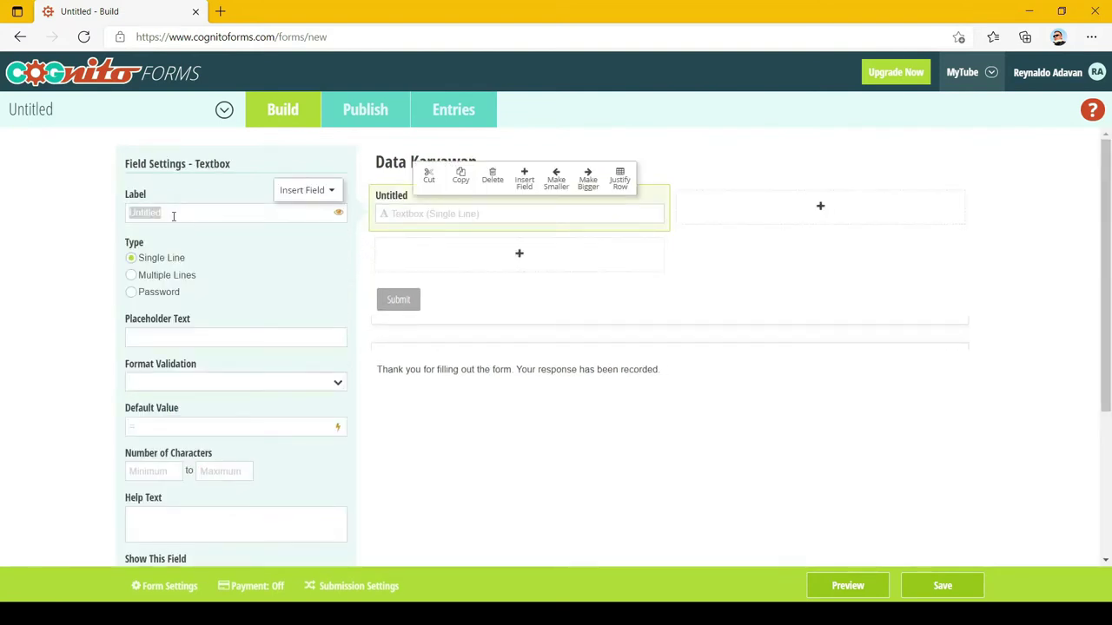
type("Nama Karyawan")
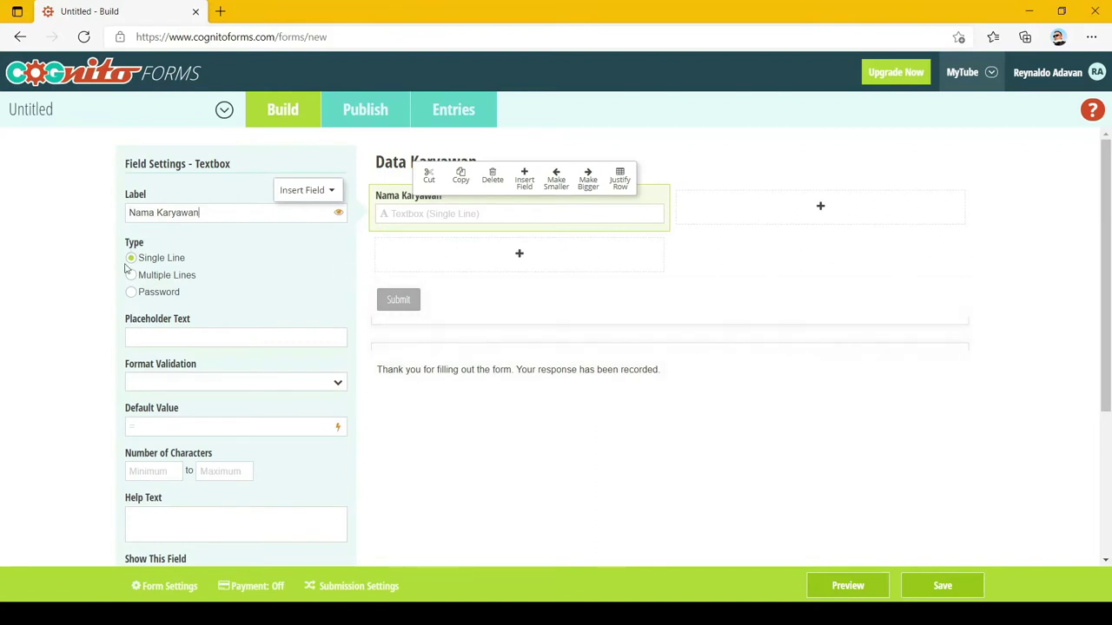
left_click(1046, 229)
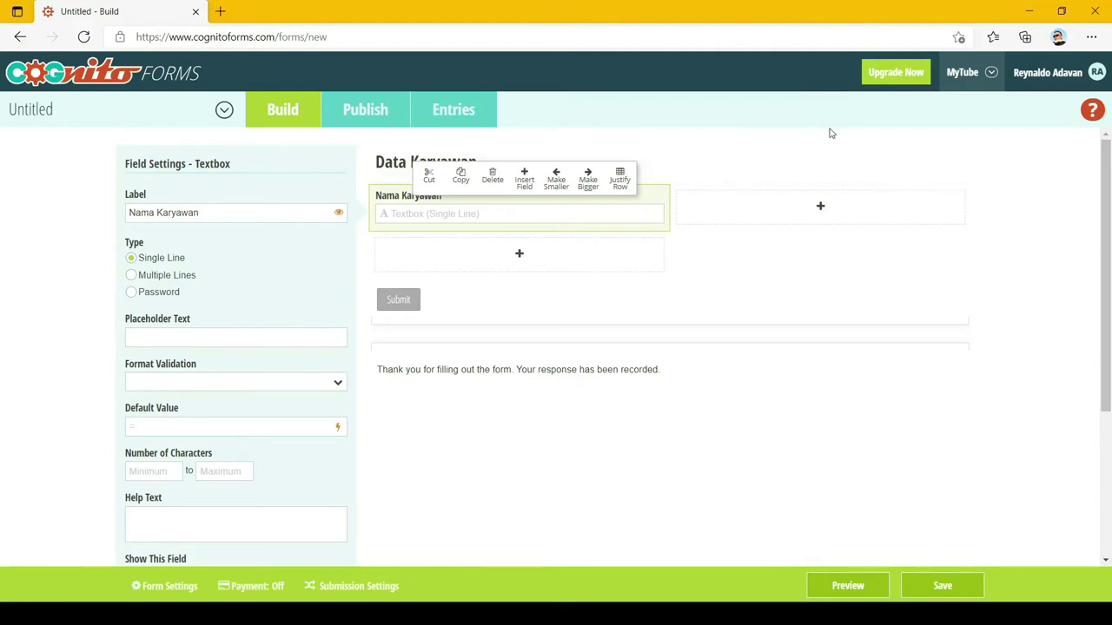
Add a date field labelled 'Tanggal Lahir' beside Nama Karyawan
left_click(822, 210)
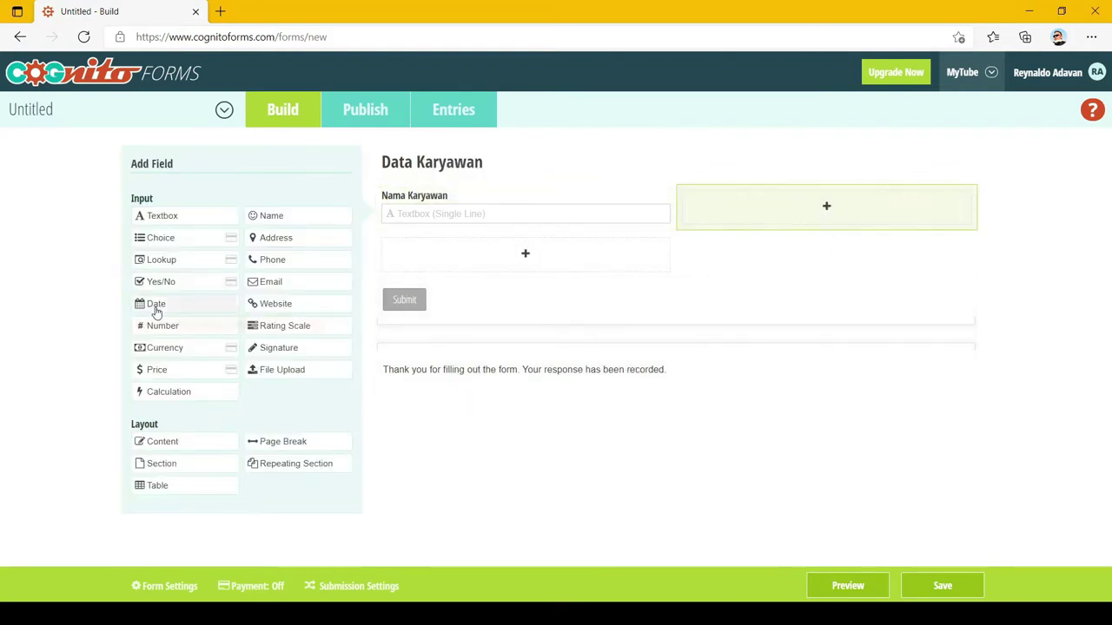
left_click(156, 308)
double_click(222, 209)
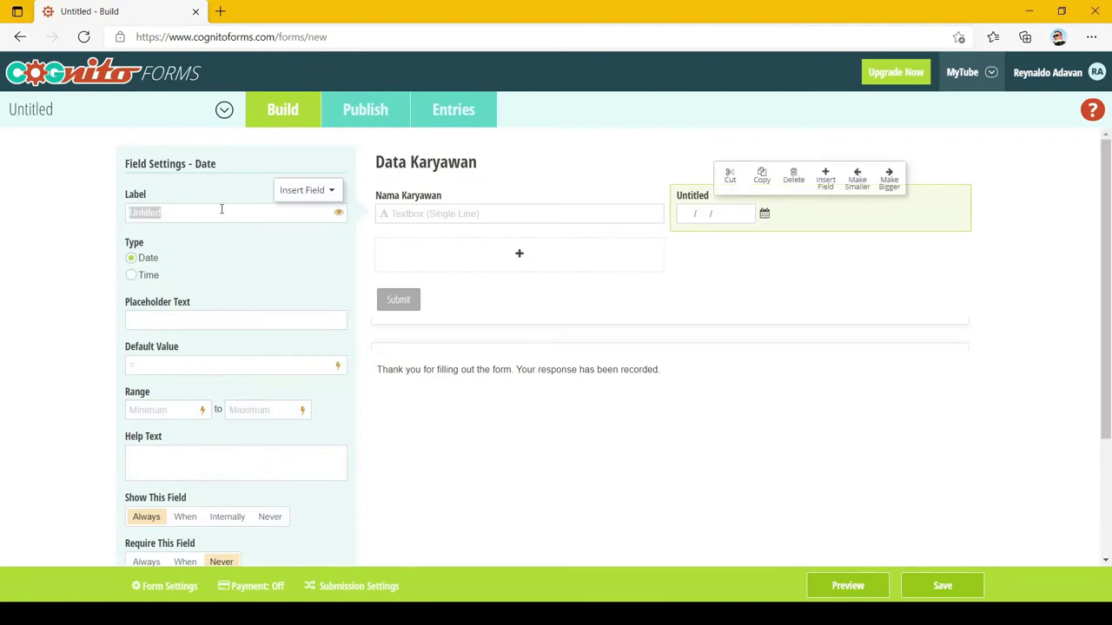
type("Tanggal Lahir")
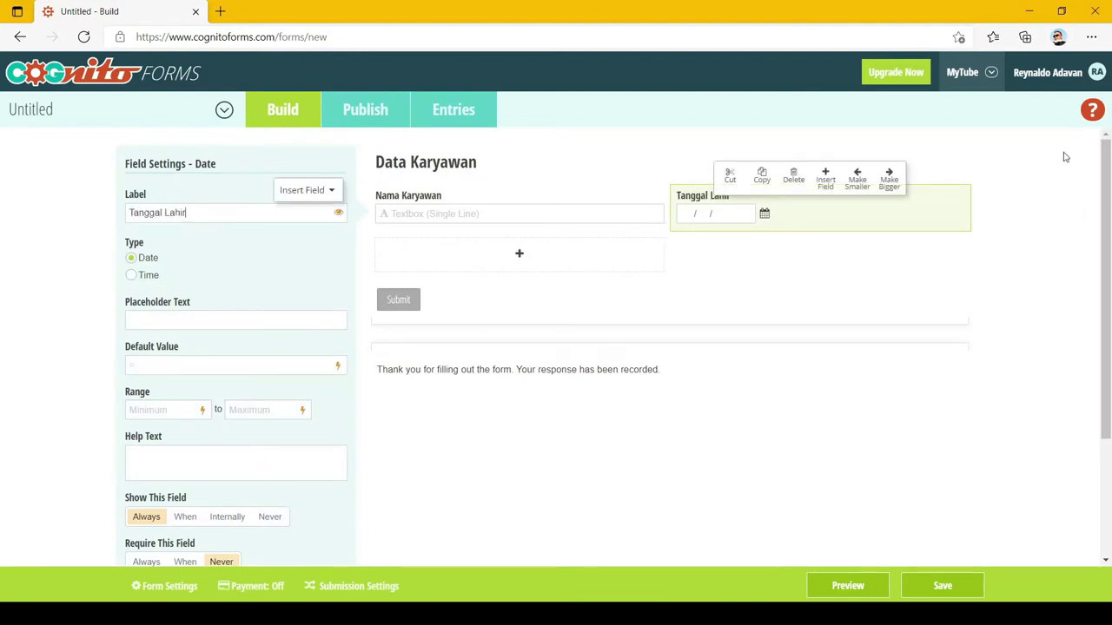
left_click(1063, 156)
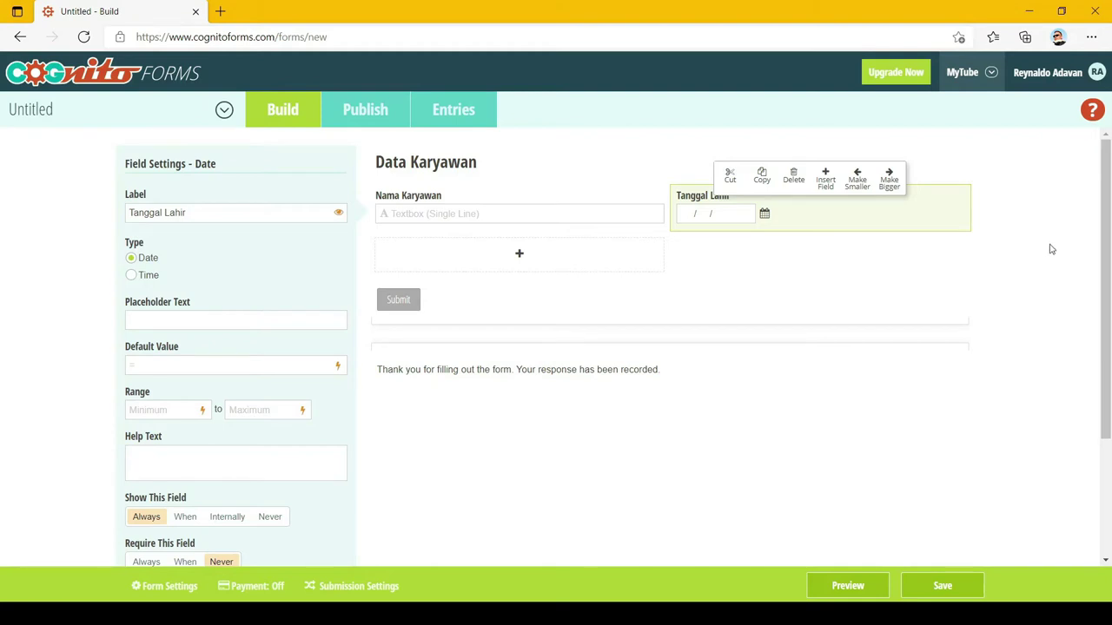
Add a multi-line textbox labelled 'Alamat' below Nama Karyawan
left_click(519, 254)
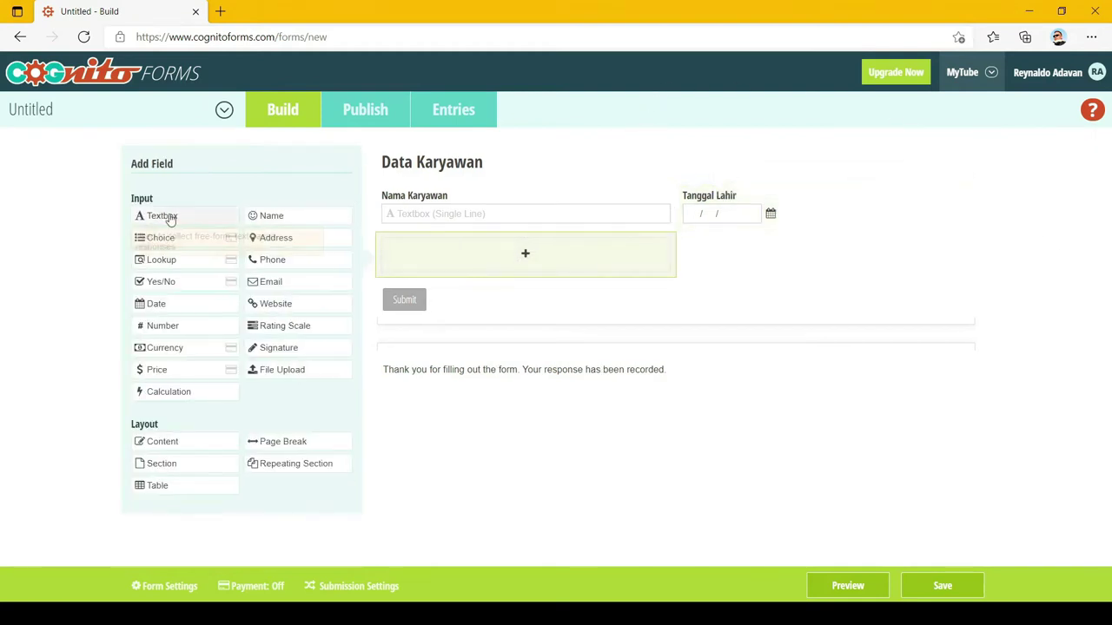
left_click(173, 218)
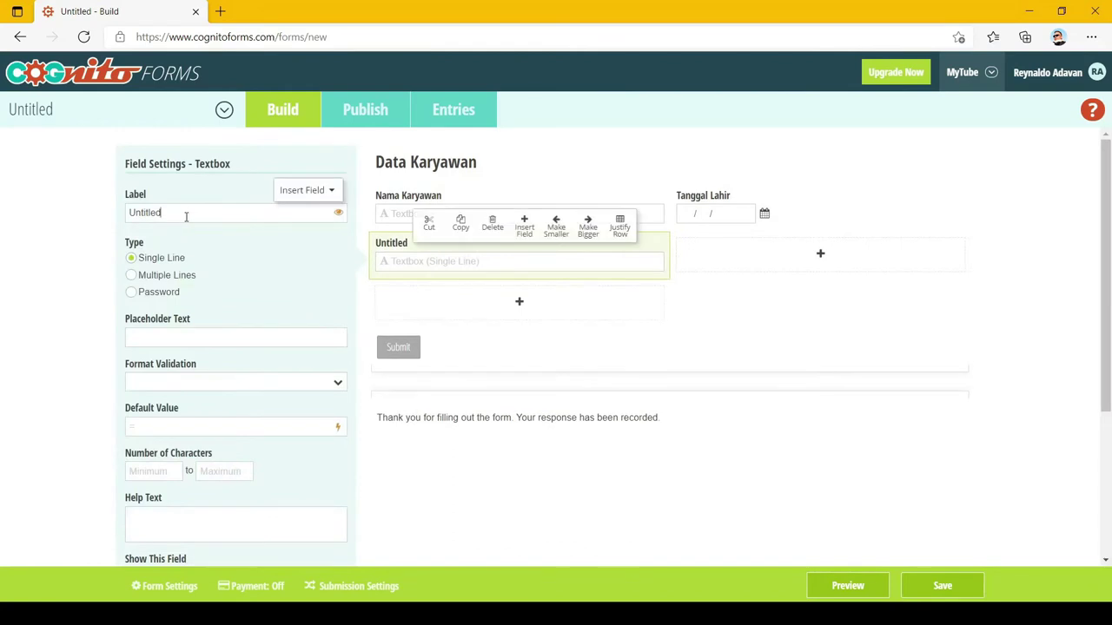
type("Alamat")
left_click(183, 280)
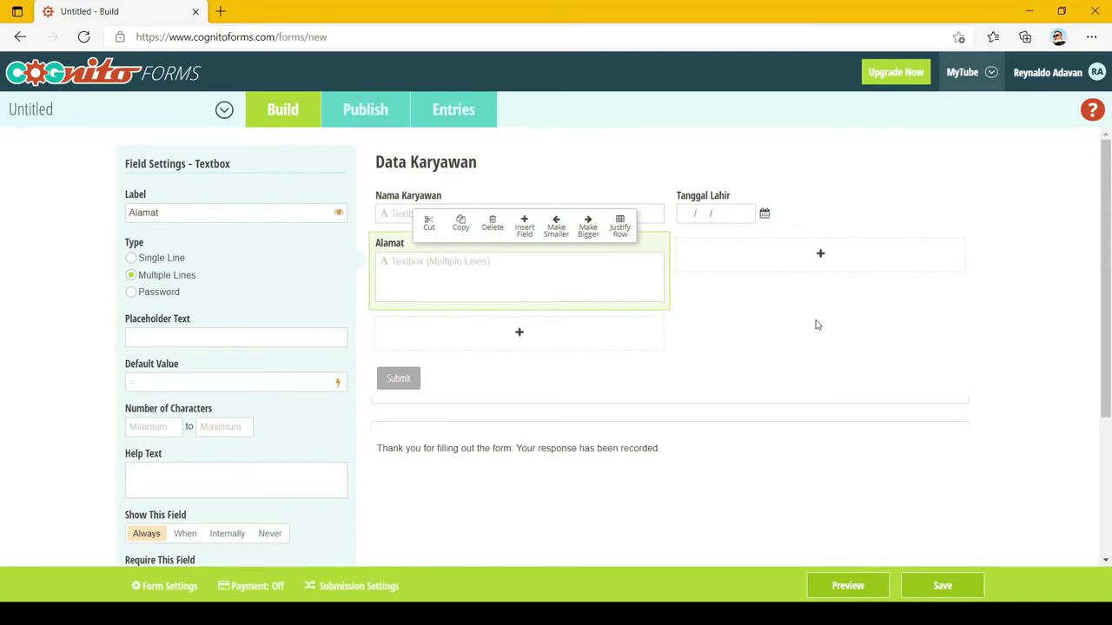
Add an Email field beside Alamat
left_click(819, 257)
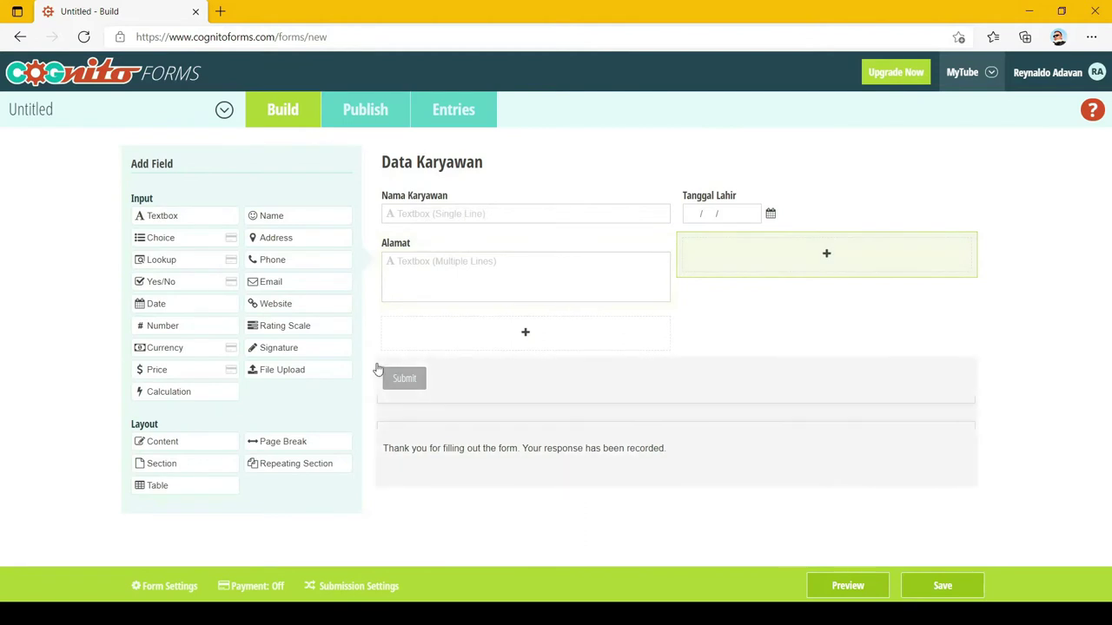
left_click(265, 282)
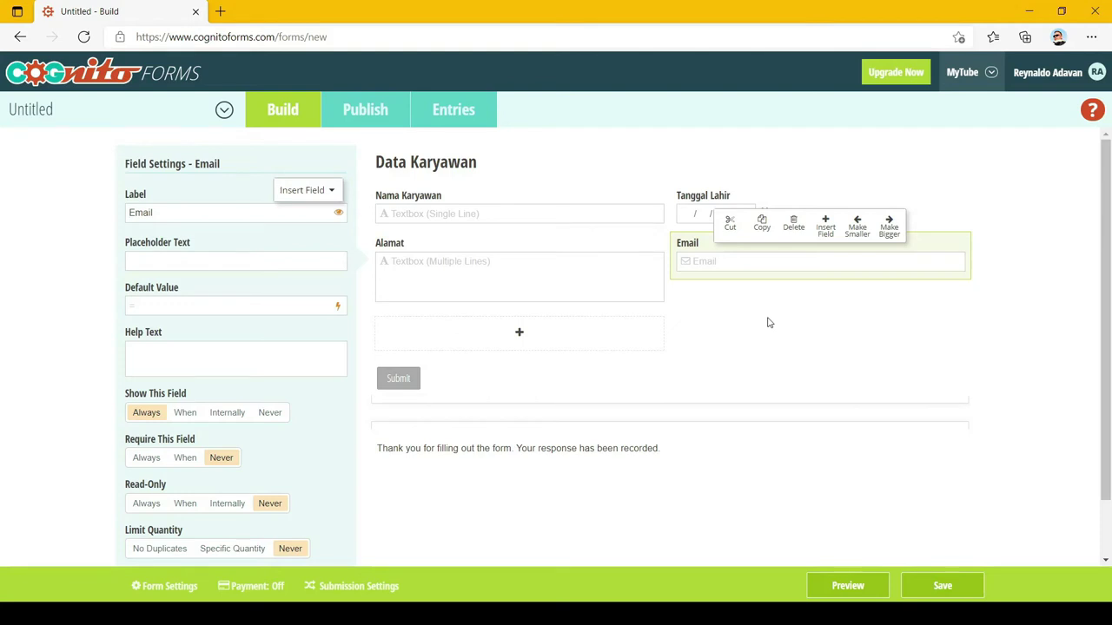
left_click(525, 342)
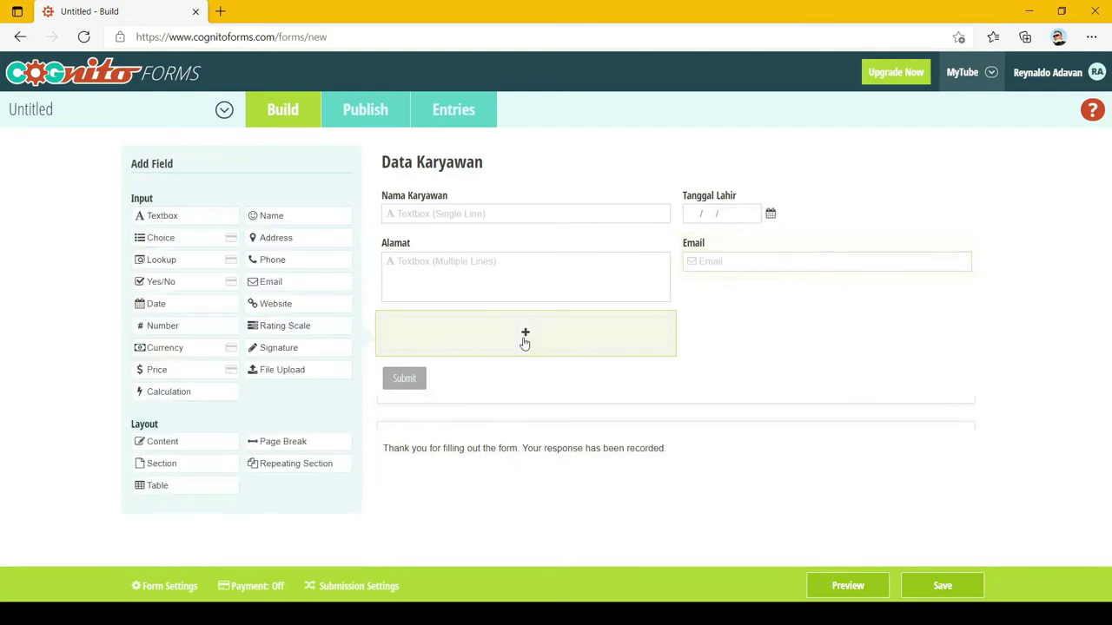
Add a 'Jenis Kelamin' choice field with no default answer and the Third Choice deleted
left_click(181, 238)
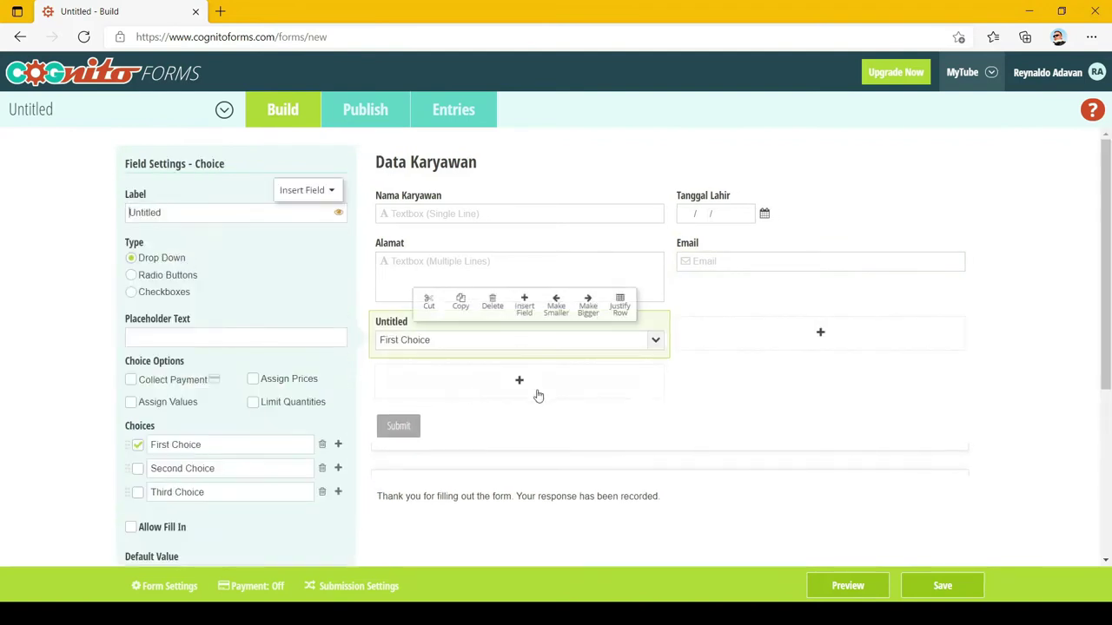
double_click(224, 215)
type("Jenis Kelamin")
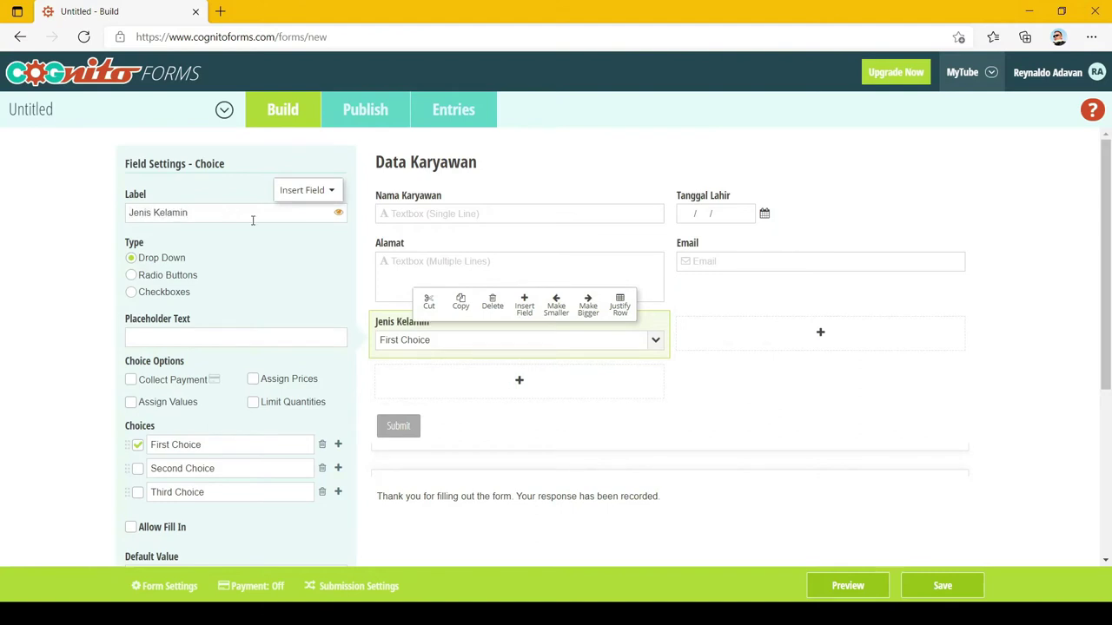
scroll(253, 220, "down", 1)
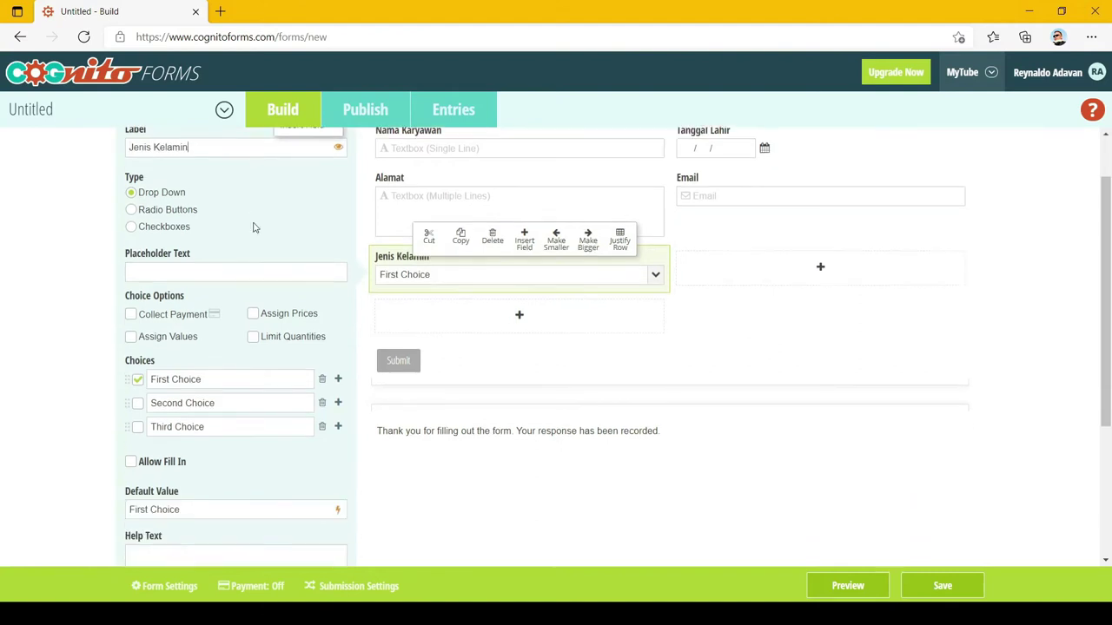
left_click(138, 382)
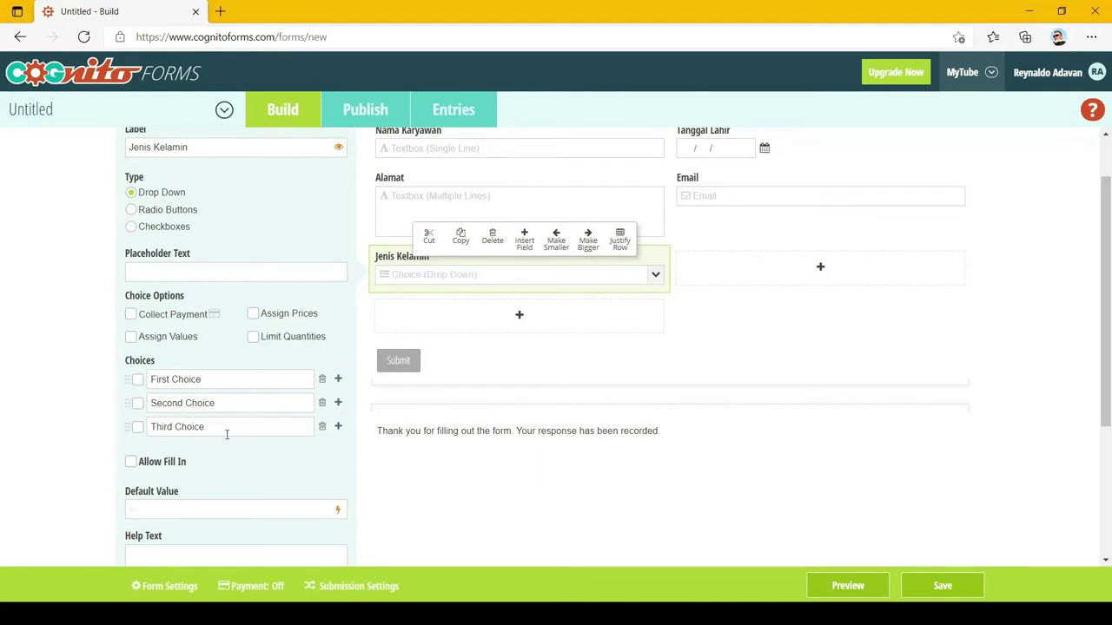
left_click(323, 428)
Rename the two choices to Pria and Wanita and show them as radio buttons
left_click_drag(231, 379, 137, 379)
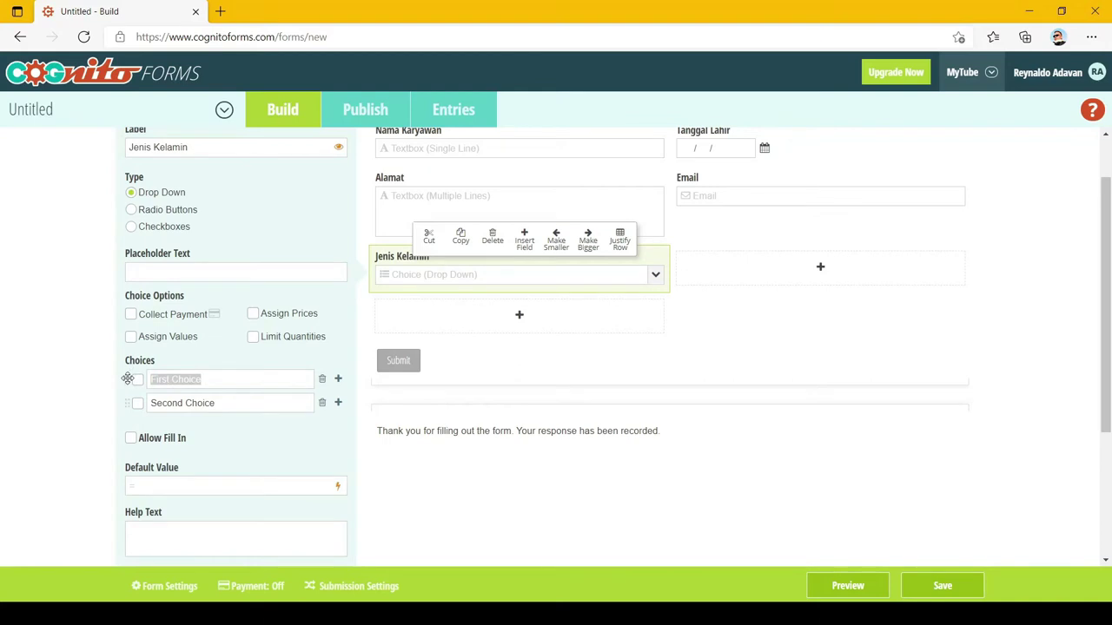
type("Pria")
double_click(235, 404)
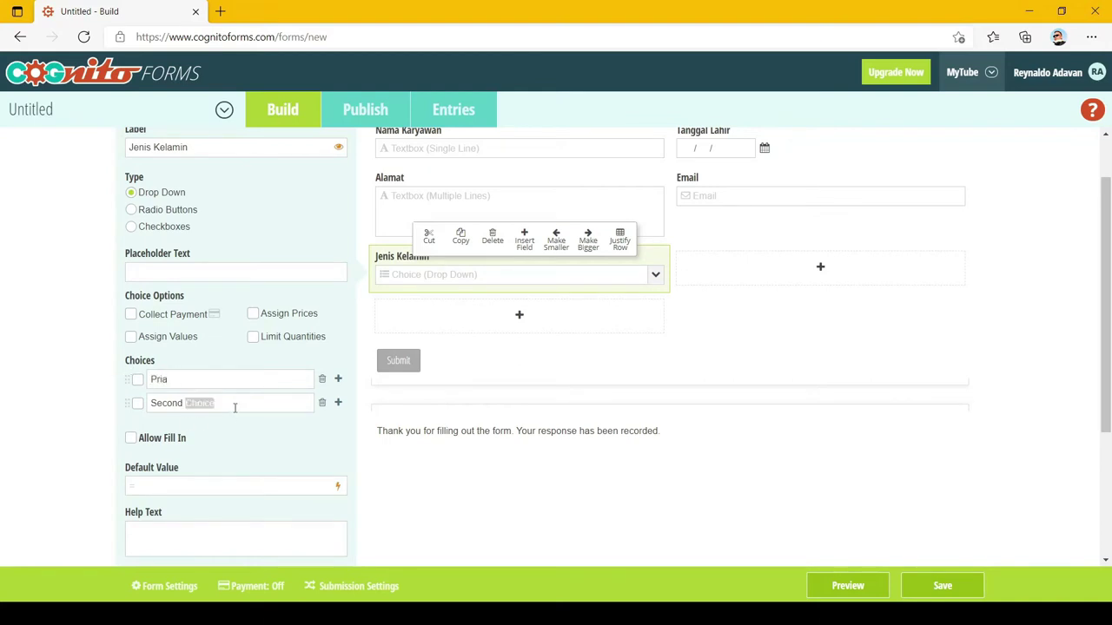
left_click_drag(233, 404, 128, 403)
type("Wanita")
scroll(347, 247, "up", 2)
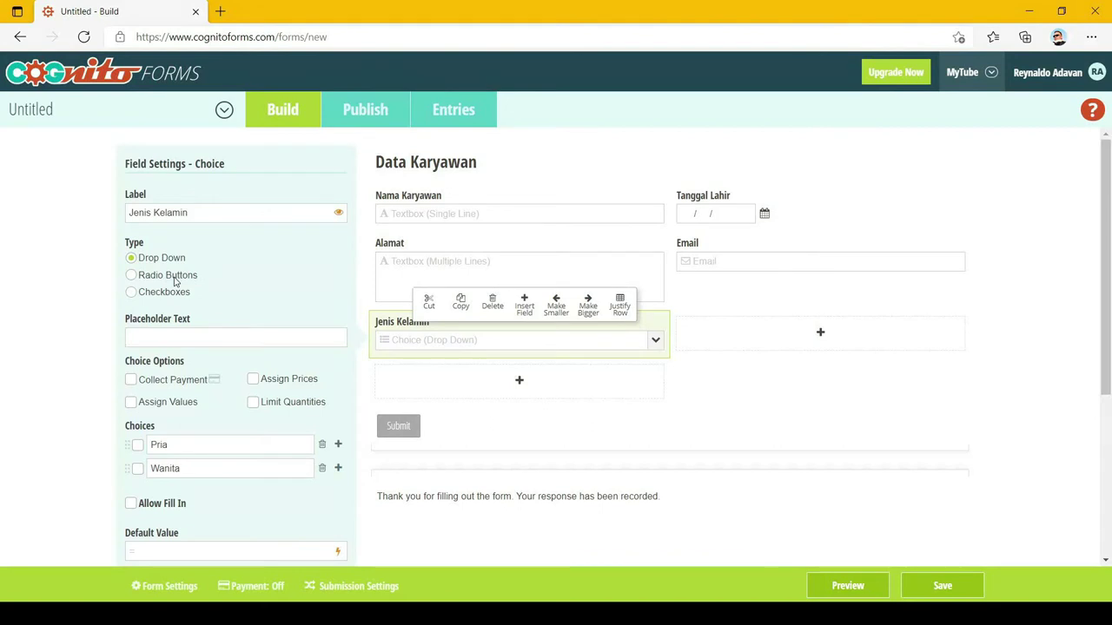
left_click(174, 278)
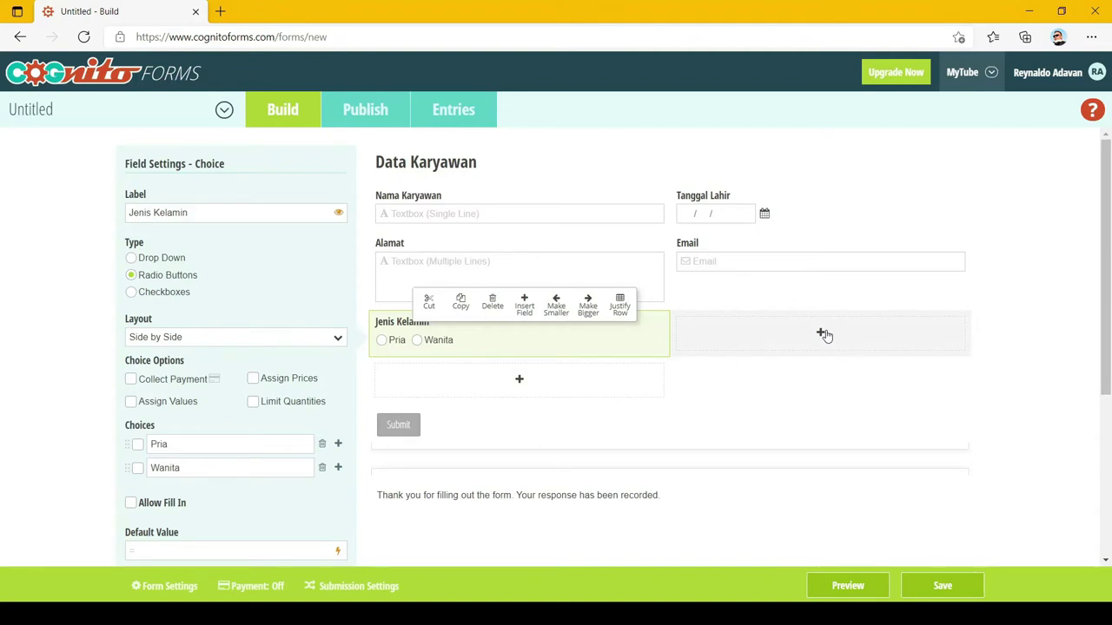
left_click(825, 336)
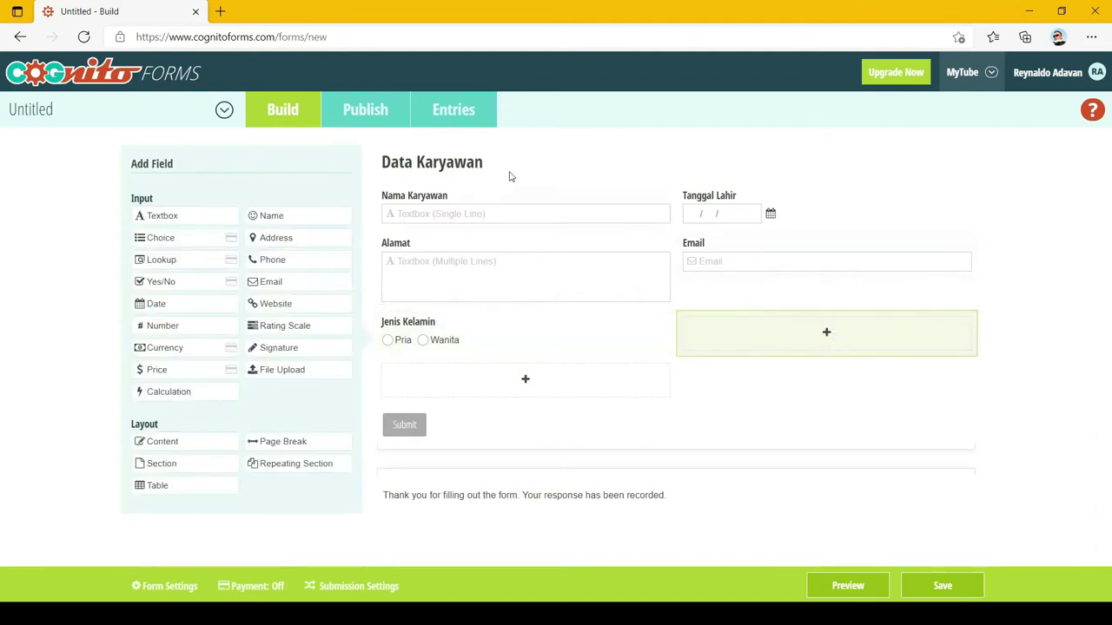
Add a 'Status Pernikahan' choice field as radio buttons with no default answer
left_click(167, 242)
left_click(193, 219)
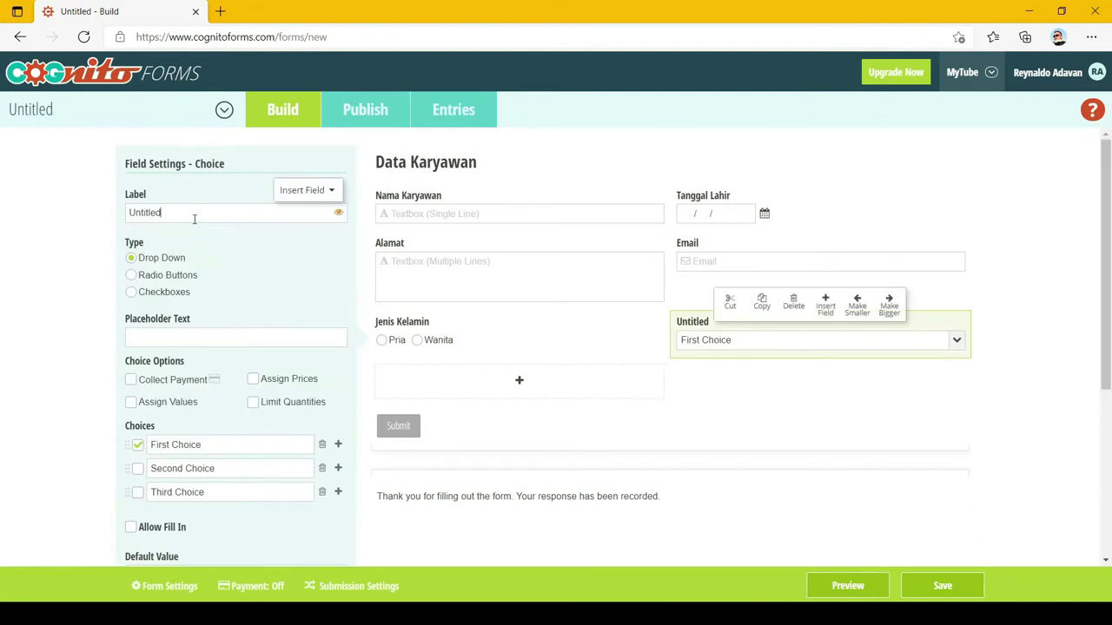
double_click(193, 218)
type("Status Pernikahan")
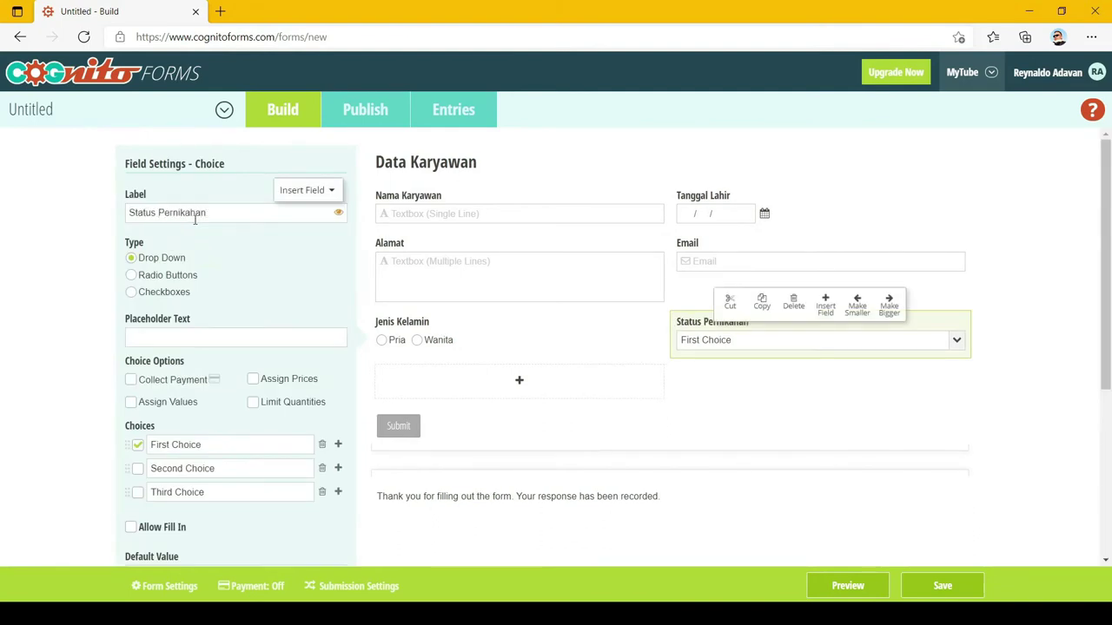
left_click(171, 278)
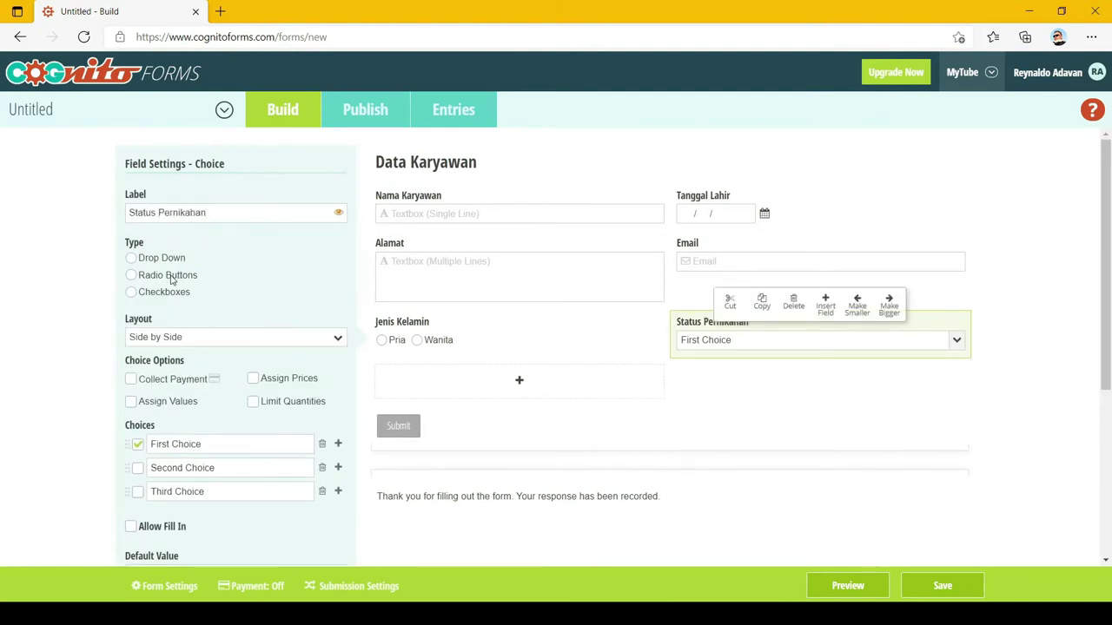
left_click(137, 444)
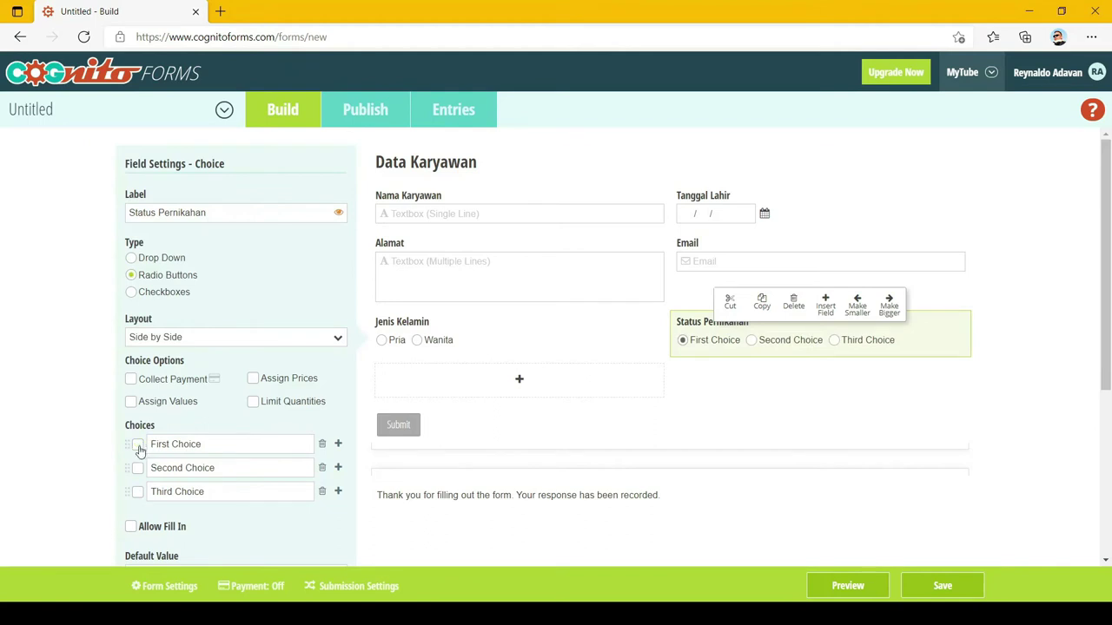
Rename its choices to Lajang, Menikah and Janda/Duda
triple_click(215, 447)
type("Lajang")
triple_click(219, 465)
type("Menikah")
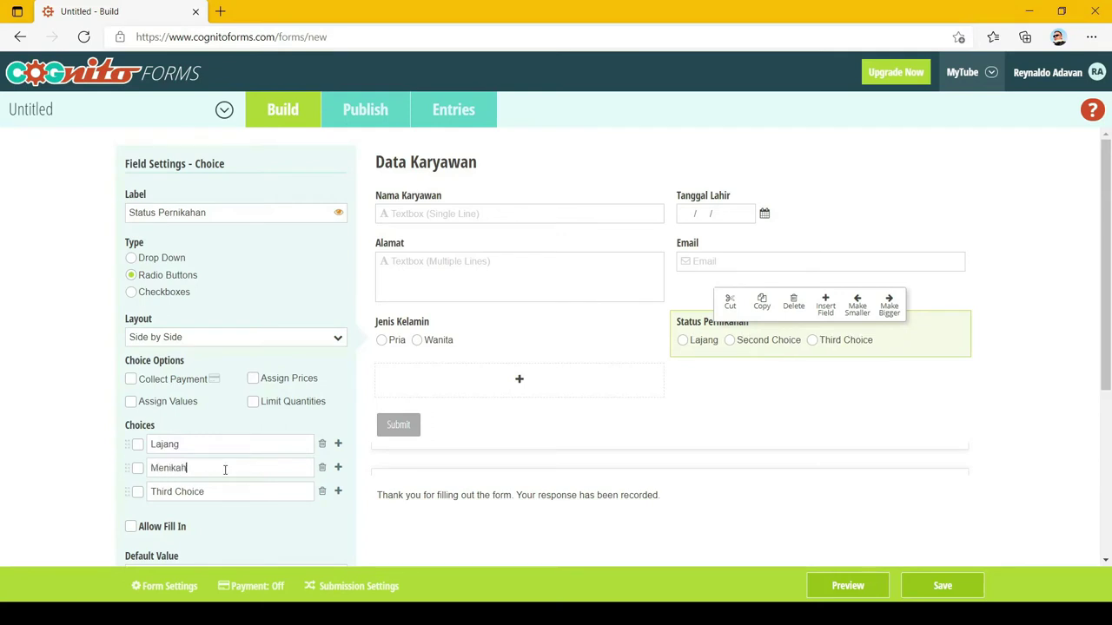
triple_click(220, 491)
type("Janda")
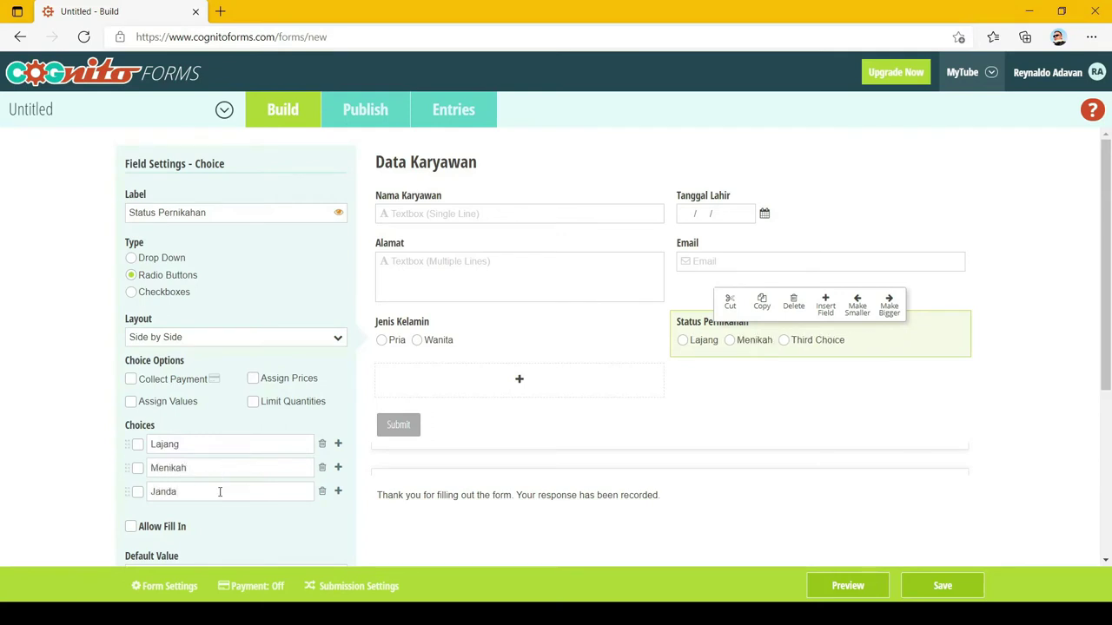
type("/Duda")
left_click(1059, 311)
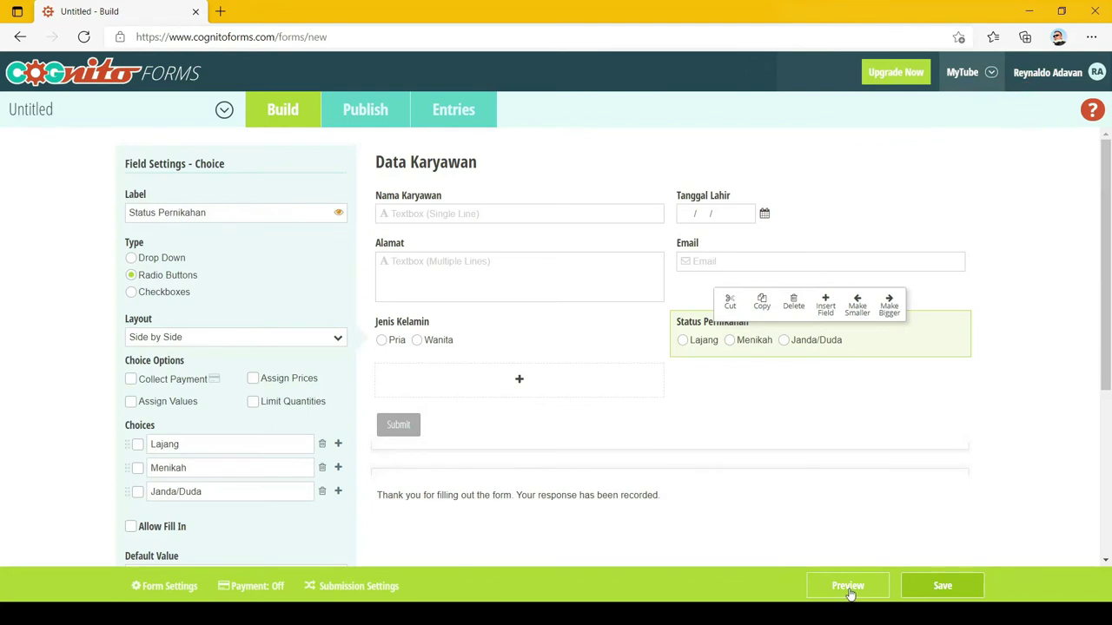
left_click(848, 586)
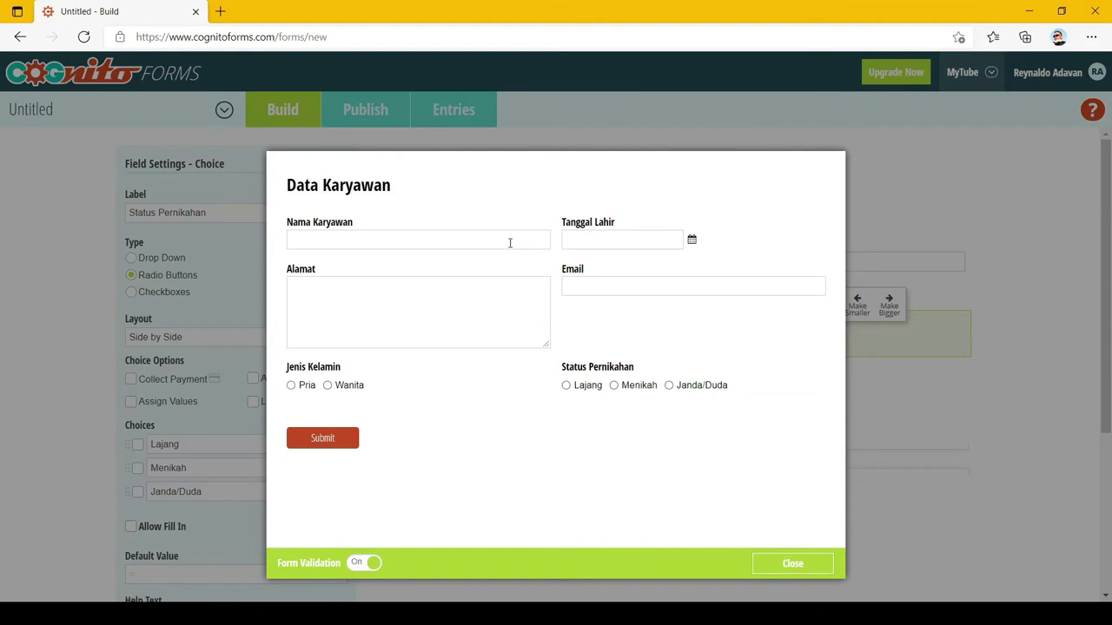
left_click(509, 243)
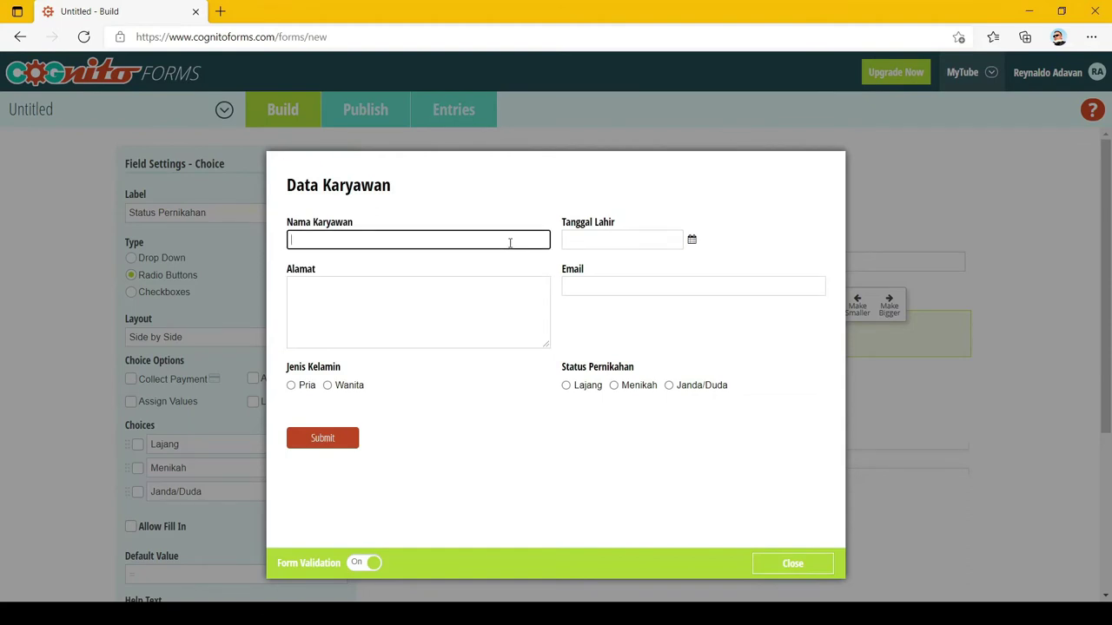
type("Dudung")
left_click(691, 239)
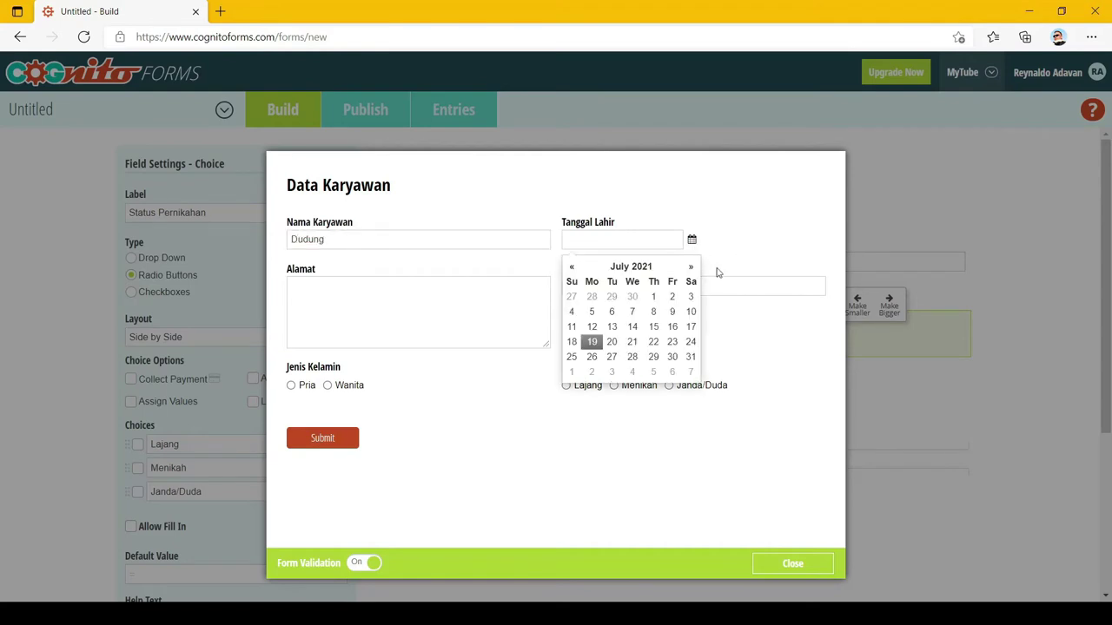
double_click(632, 268)
double_click(569, 267)
left_click(680, 378)
left_click(680, 337)
left_click(683, 400)
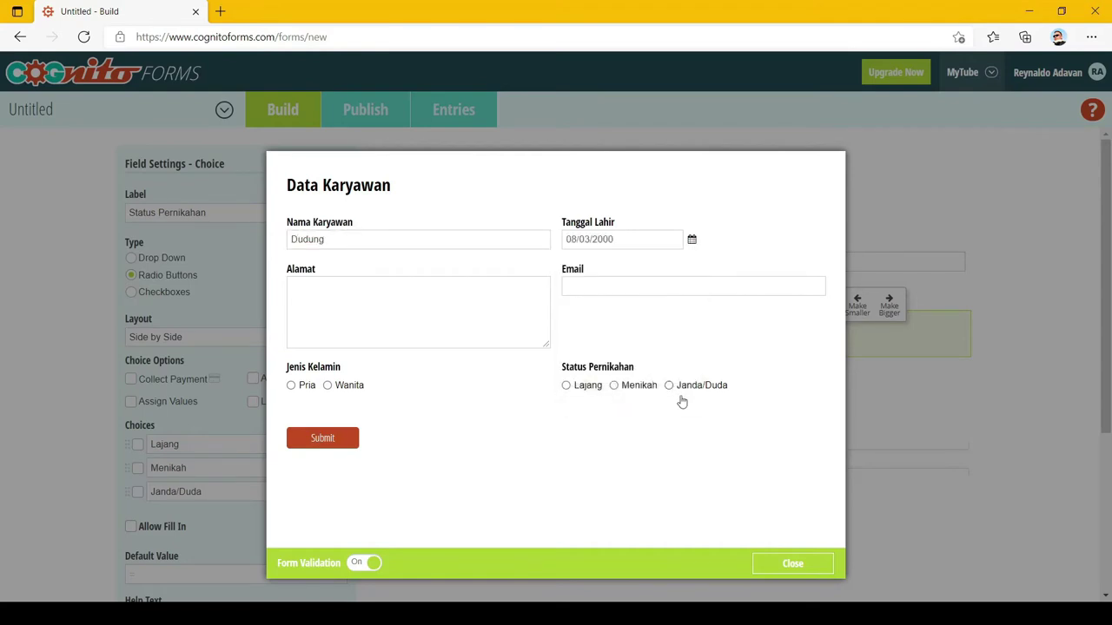
type("Jl. Yang Benar Dan Lurus")
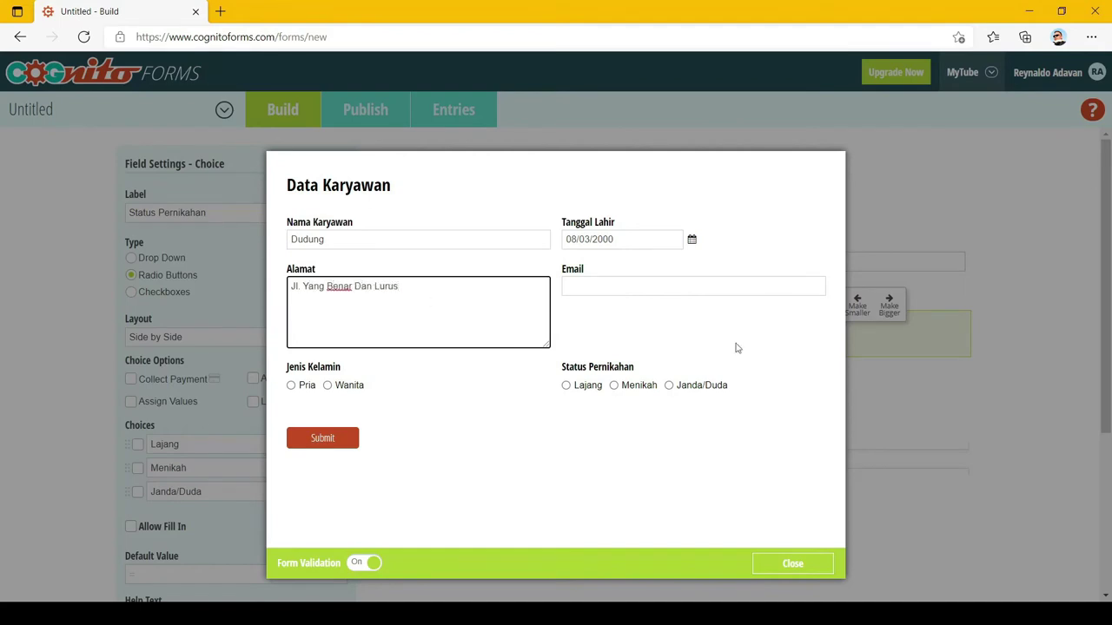
key("Tab")
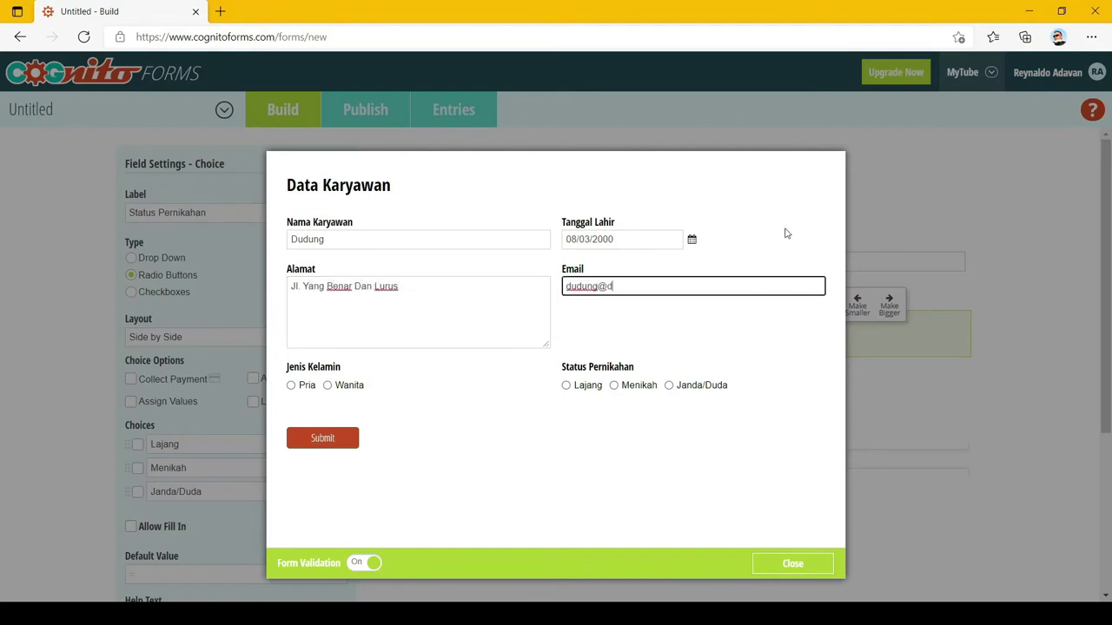
key("Tab")
key("space")
key("Tab")
key("space")
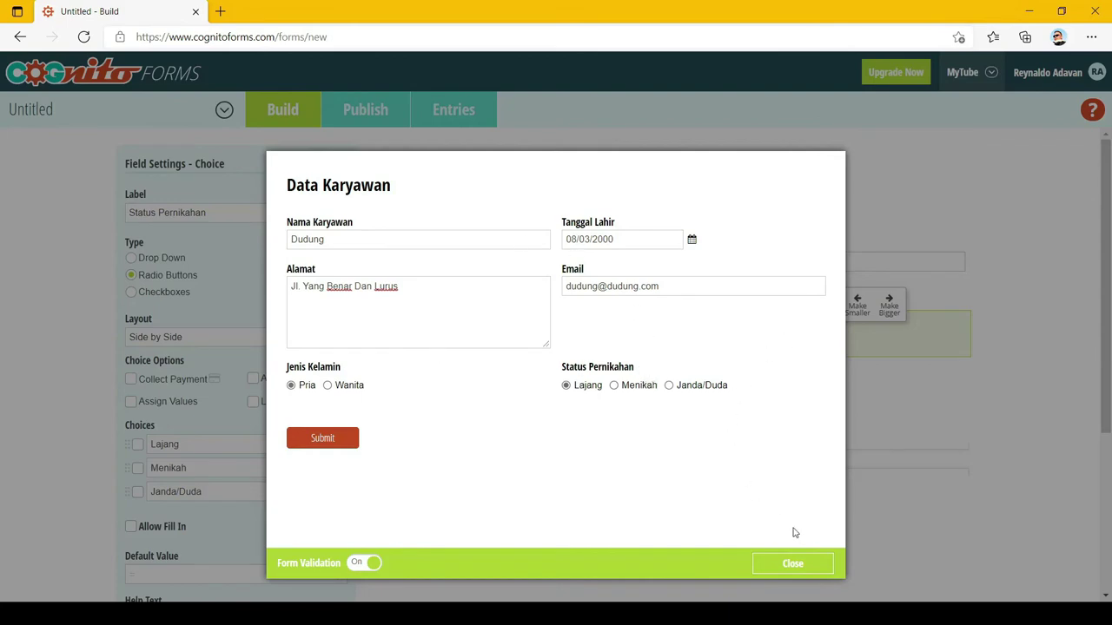
left_click(796, 566)
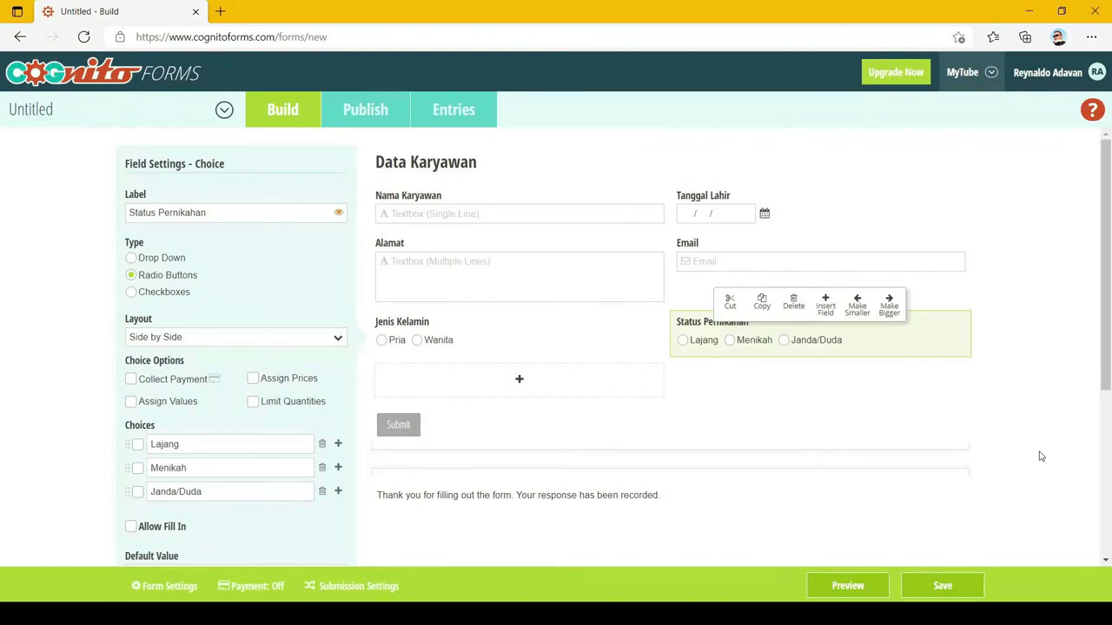
Save the Data Karyawan form and go to its Publish page
left_click(955, 587)
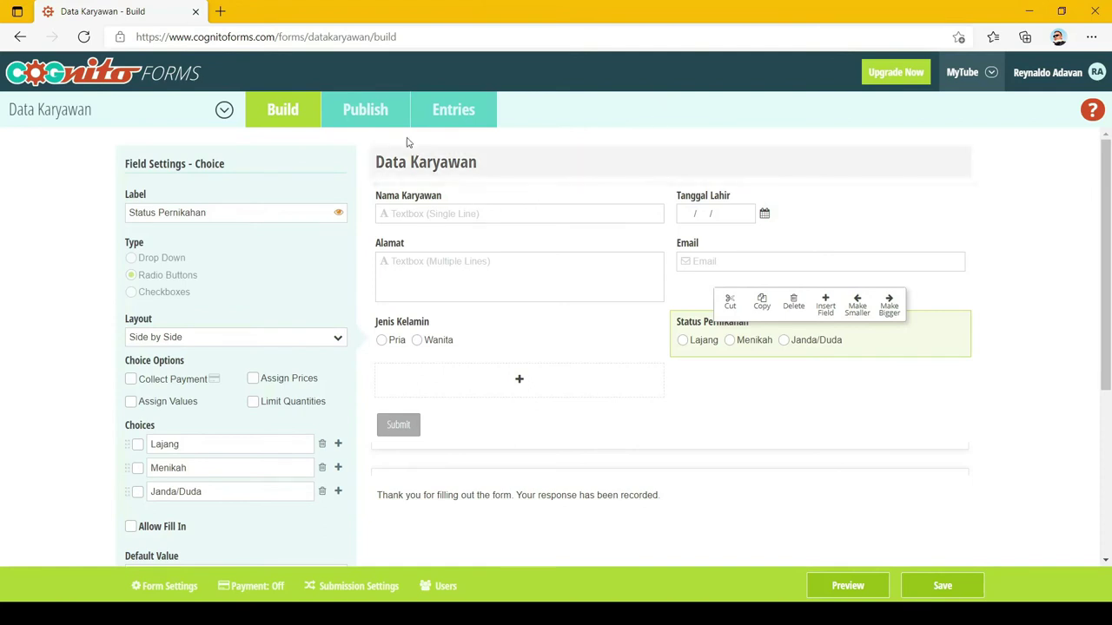
left_click(367, 113)
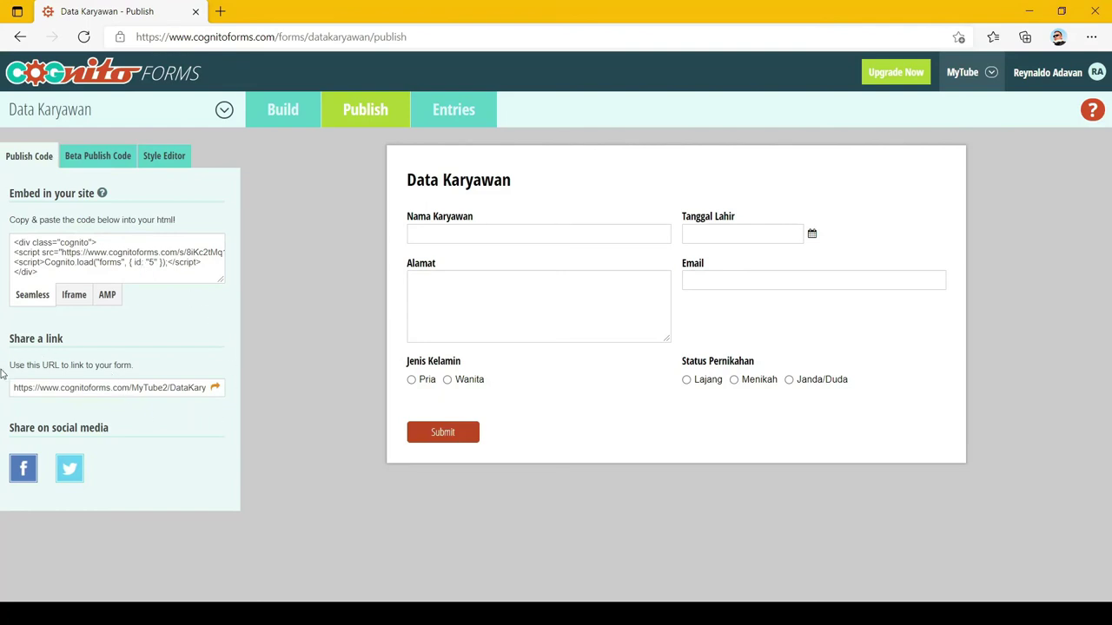
Copy the form's URL from the Share a link box
left_click(75, 390)
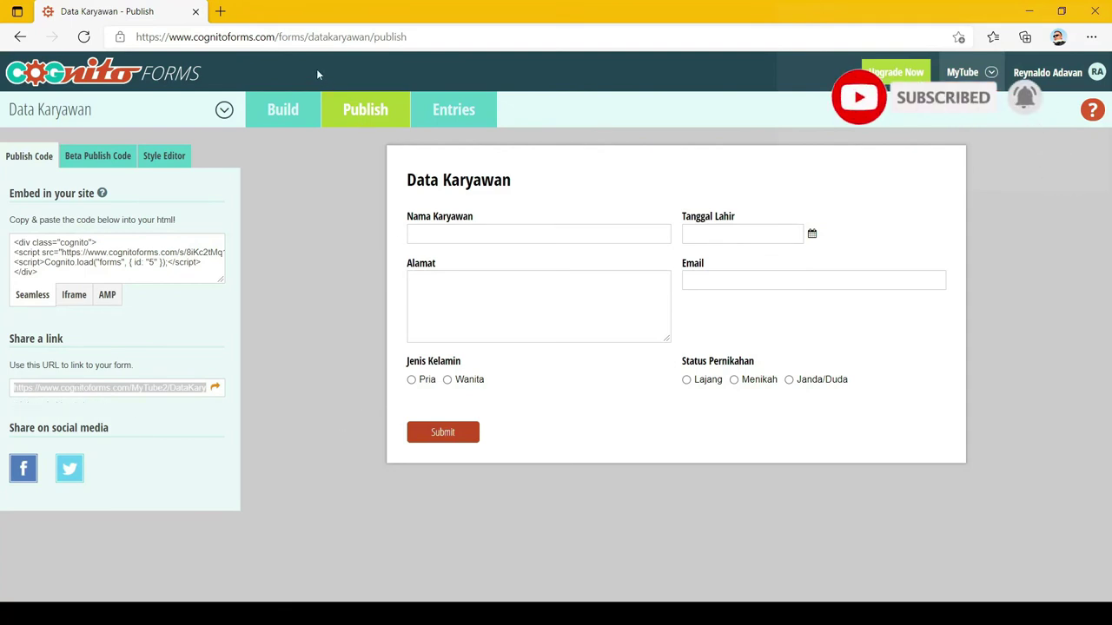
Load the copied share link in a new browser tab, then return to the Publish tab
left_click(220, 12)
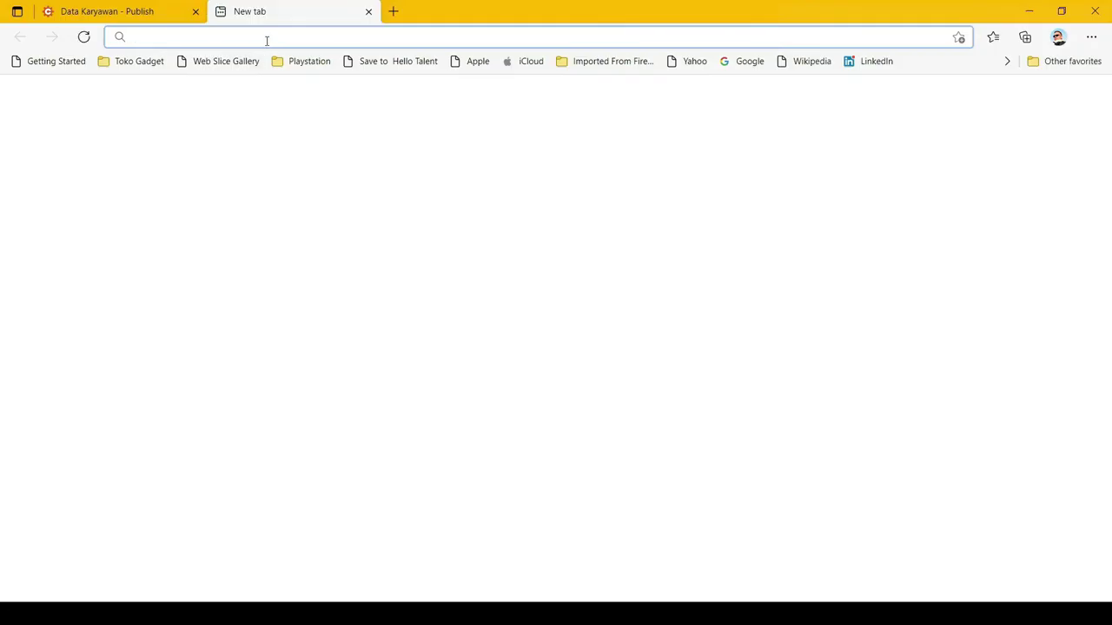
key("ctrl+v")
key("Return")
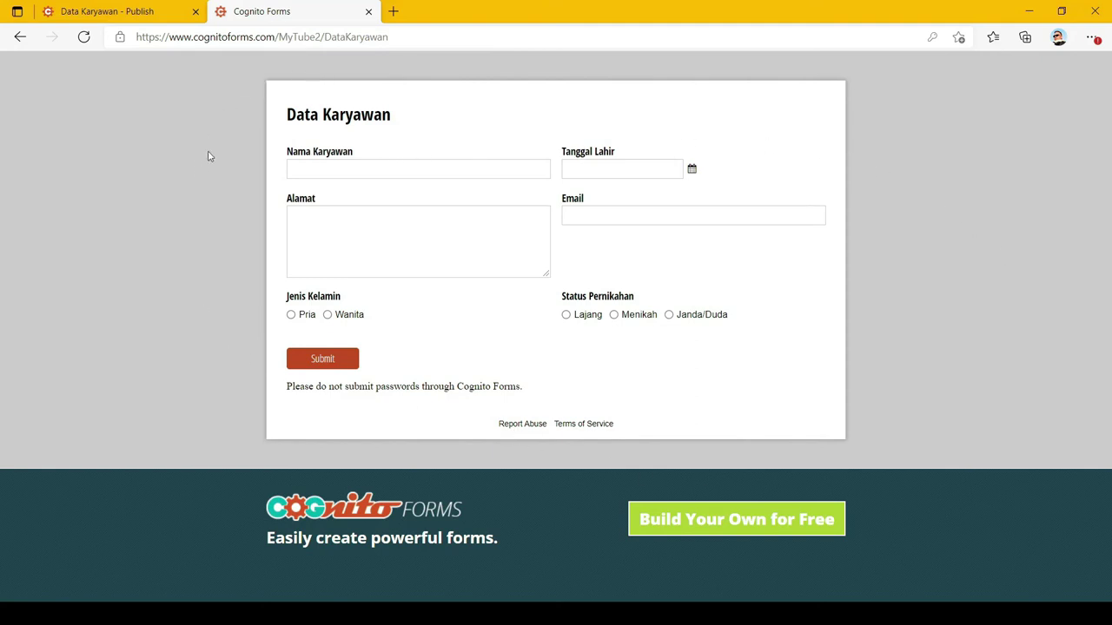
left_click(123, 12)
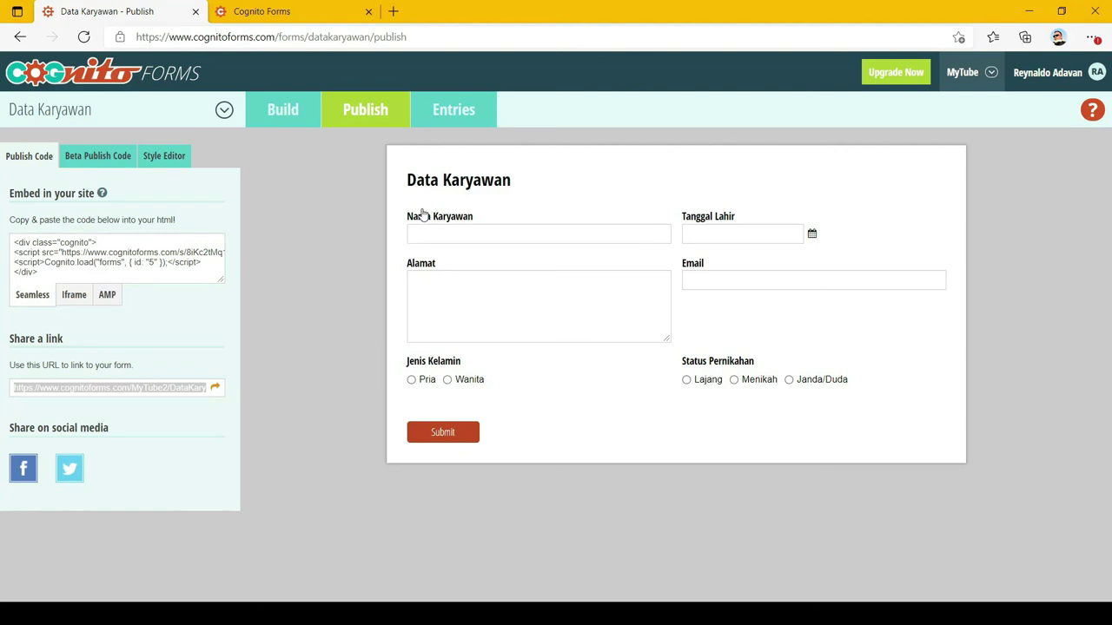
On the public form, enter the employee's name and pick 8 March 2000 as the birth date
left_click(327, 14)
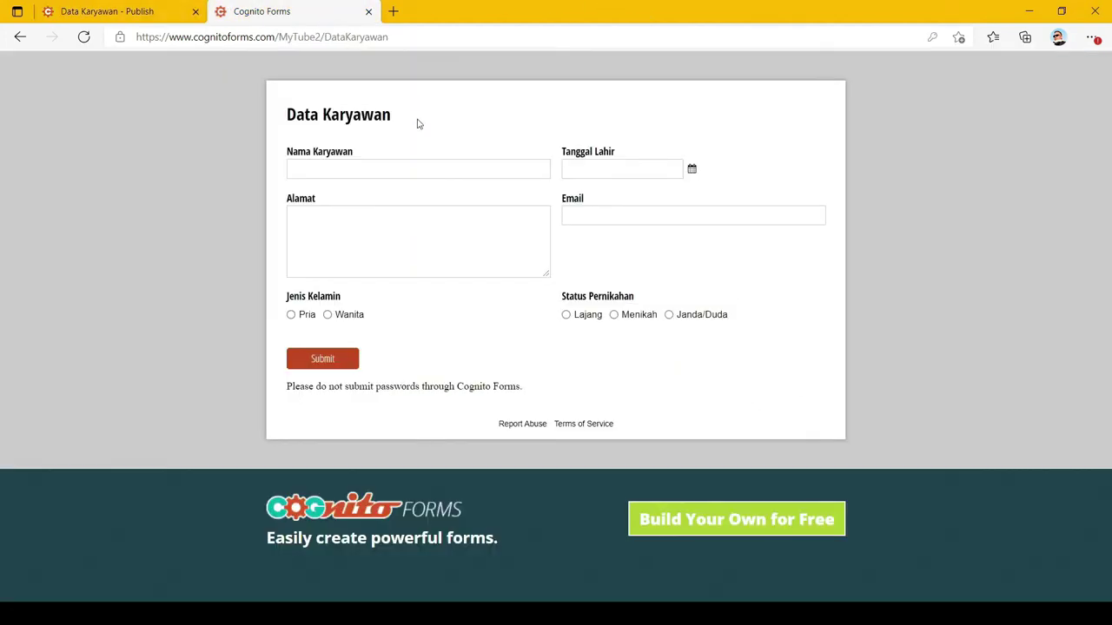
left_click(405, 168)
type("Dudung")
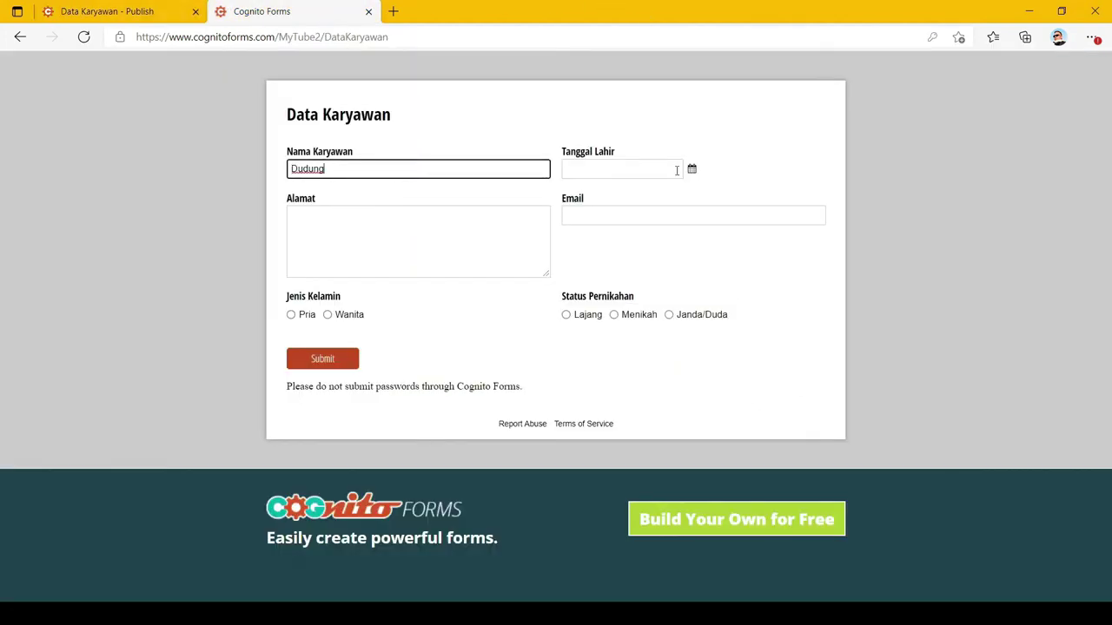
left_click(675, 170)
left_click(563, 196)
left_click(563, 196)
left_click(613, 228)
left_click(640, 234)
left_click(627, 249)
left_click(412, 229)
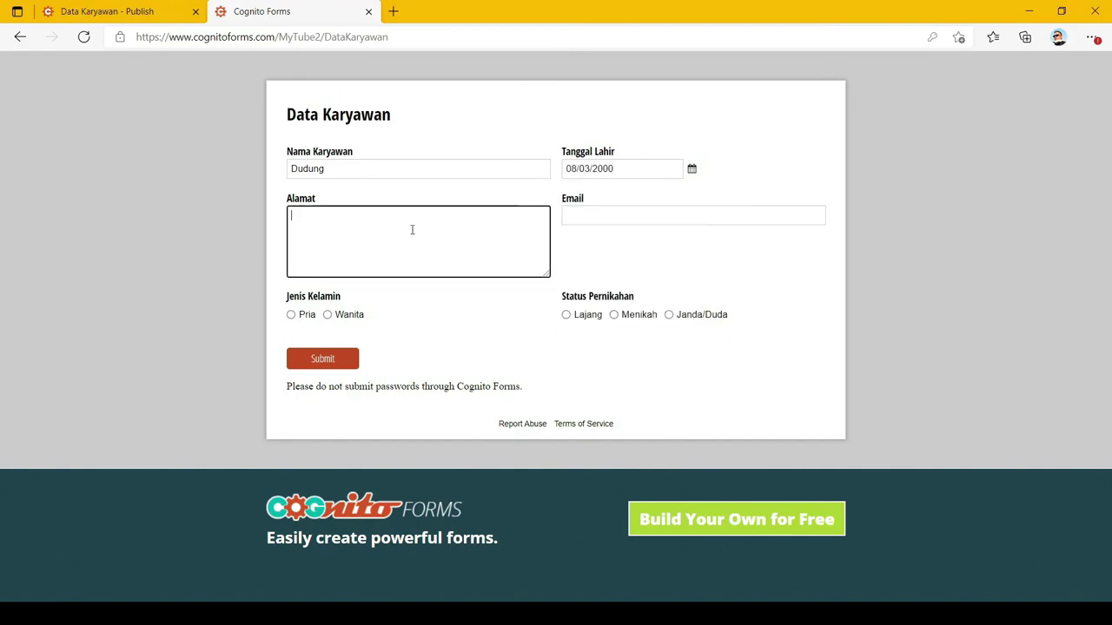
Fill in the address and email, choose Pria and Lajang, and submit the form
type("Jl. Yang Benar Dan Lurus")
left_click(611, 216)
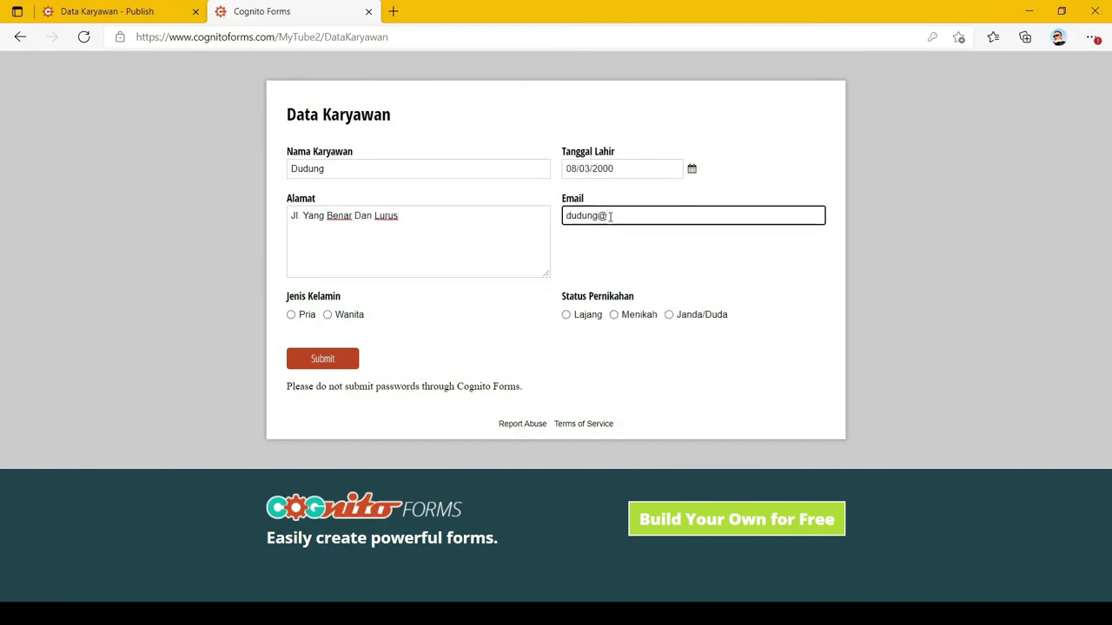
left_click(291, 314)
left_click(566, 315)
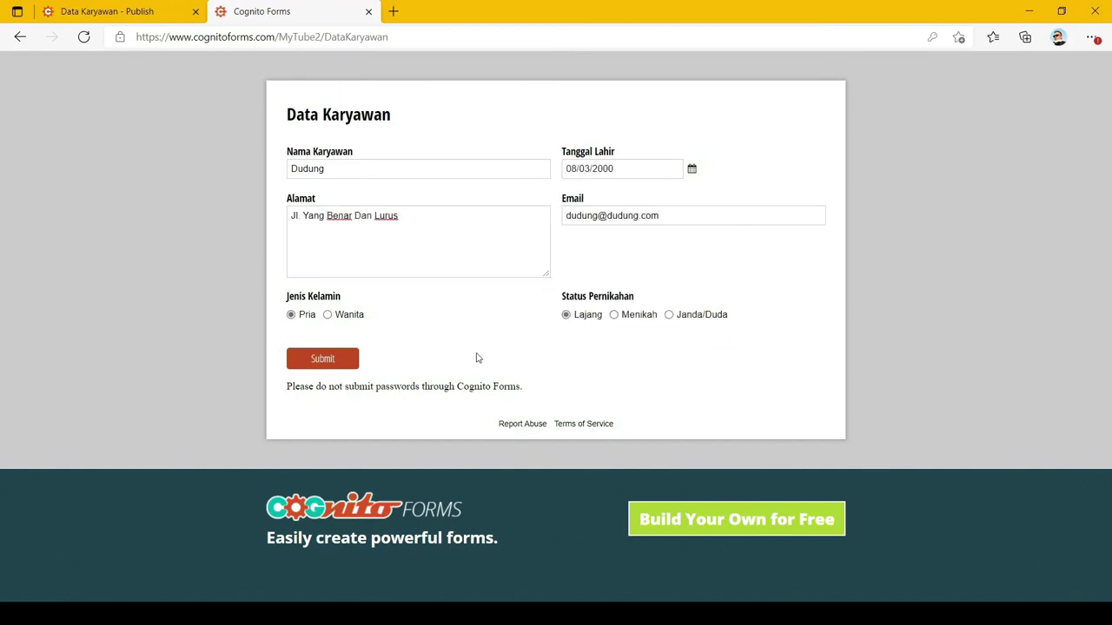
left_click(322, 366)
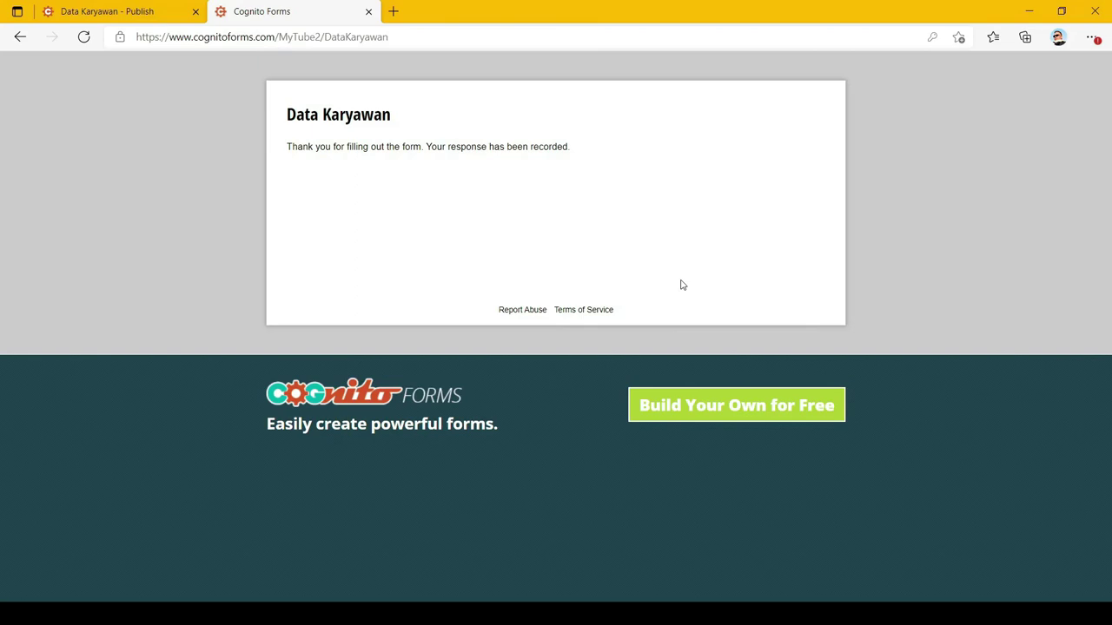
Open the Data Karyawan Entries list and widen the Status Pernikahan column to show its full header
left_click(111, 13)
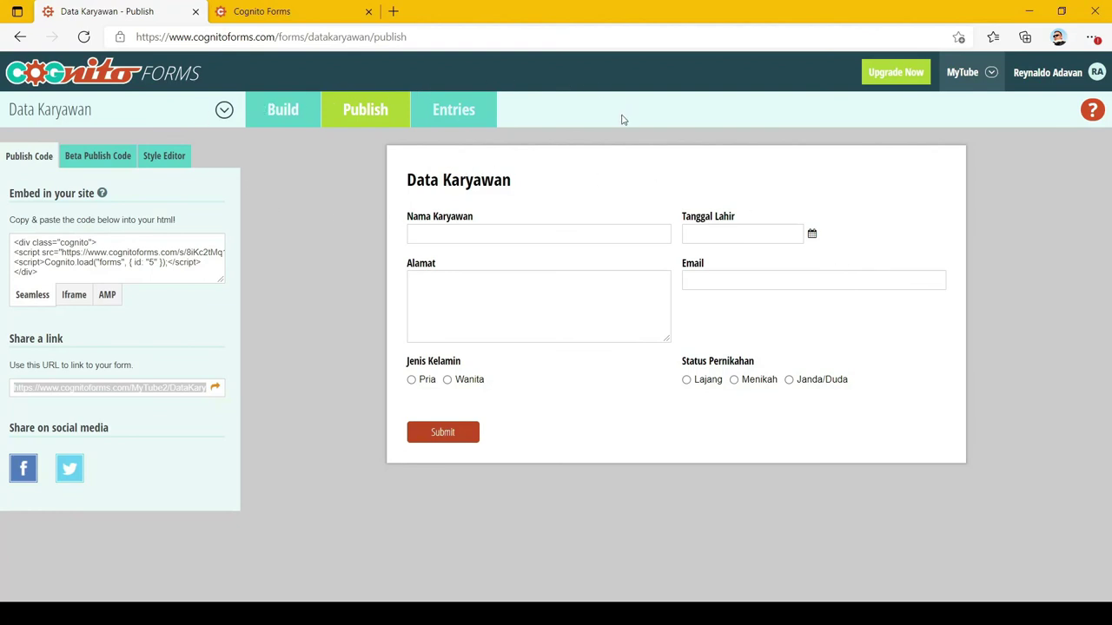
left_click(461, 122)
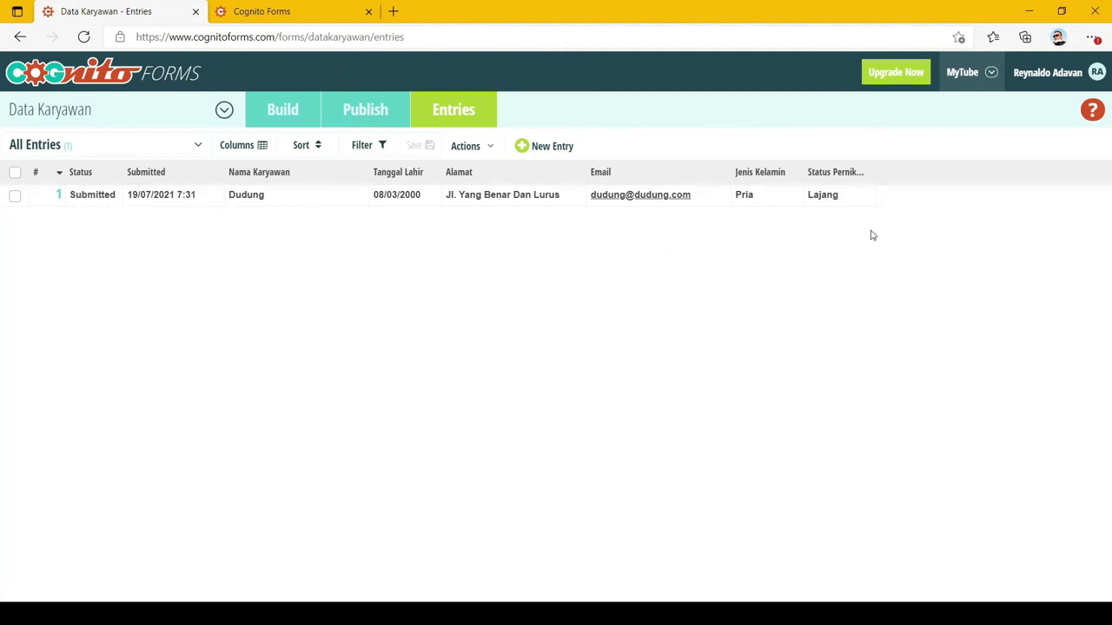
left_click_drag(876, 171, 947, 214)
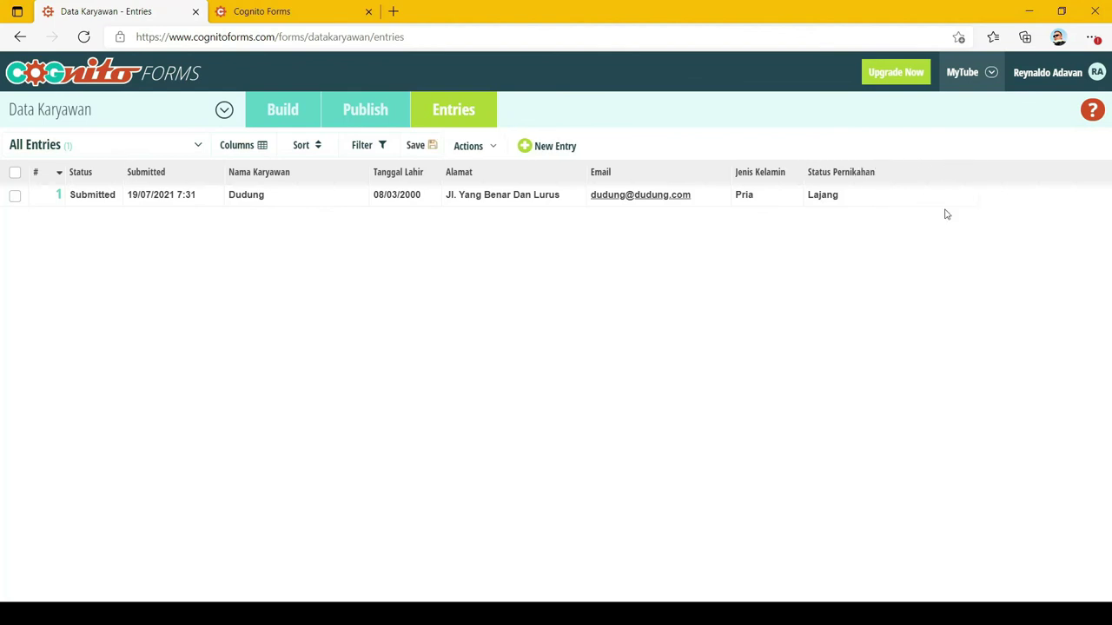